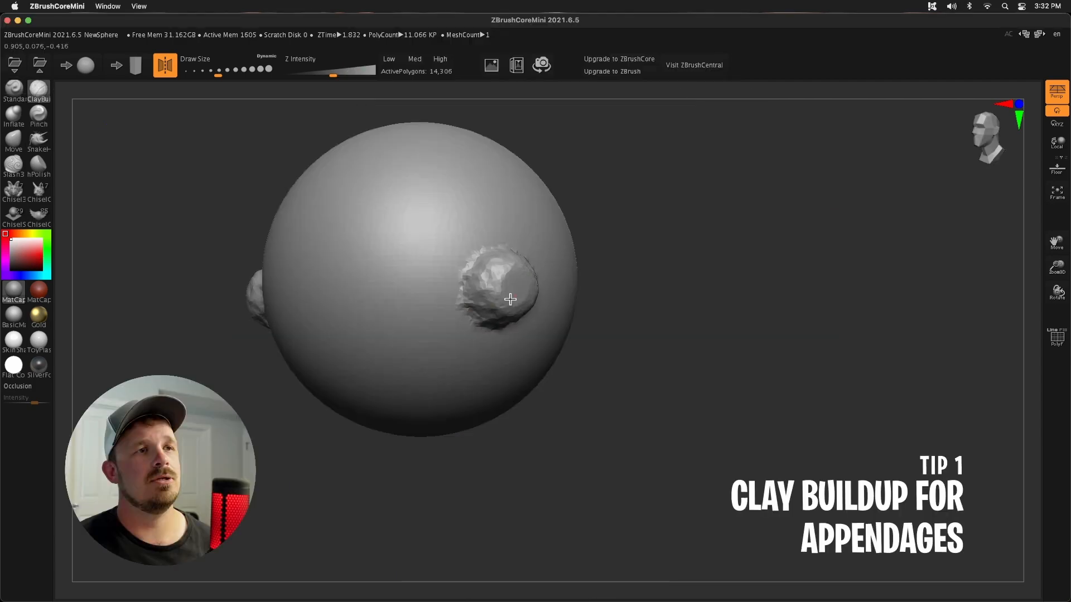
- Build the raised bump on the sphere's side outward into a long appendage with the ClayBuildup brush
mouse_move(507, 291)
left_mouse_down()
mouse_move(535, 287)
mouse_move(555, 298)
mouse_move(590, 284)
left_mouse_up()
left_click(1057, 193)
left_click_drag(691, 257, 602, 276)
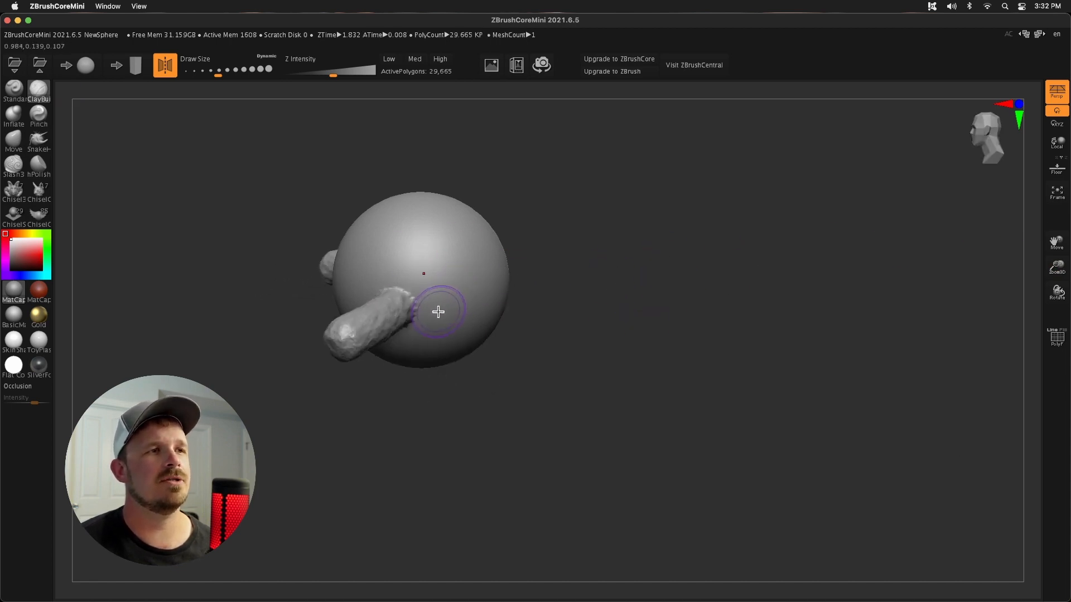
mouse_move(438, 312)
left_mouse_down()
mouse_move(445, 338)
mouse_move(471, 348)
left_mouse_up()
left_click_drag(578, 320, 687, 277)
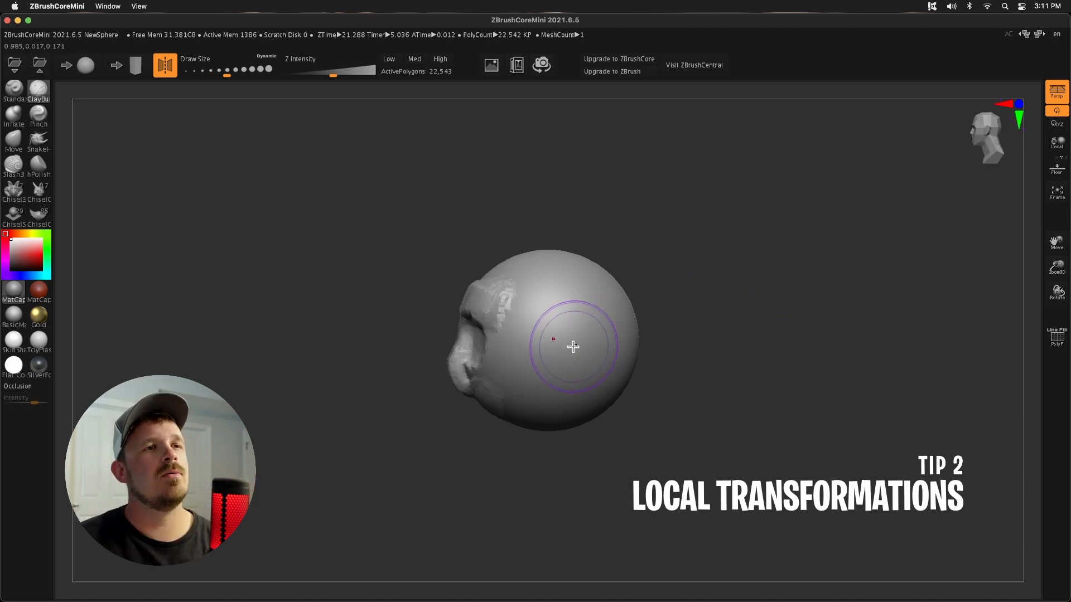
- Build thick mirrored arms straight out of the sides of the face sphere with ClayBuildup, and return to the front view
mouse_move(585, 312)
left_mouse_down()
mouse_move(580, 357)
mouse_move(598, 375)
mouse_move(642, 365)
mouse_move(645, 353)
mouse_move(634, 384)
mouse_move(647, 368)
left_mouse_up()
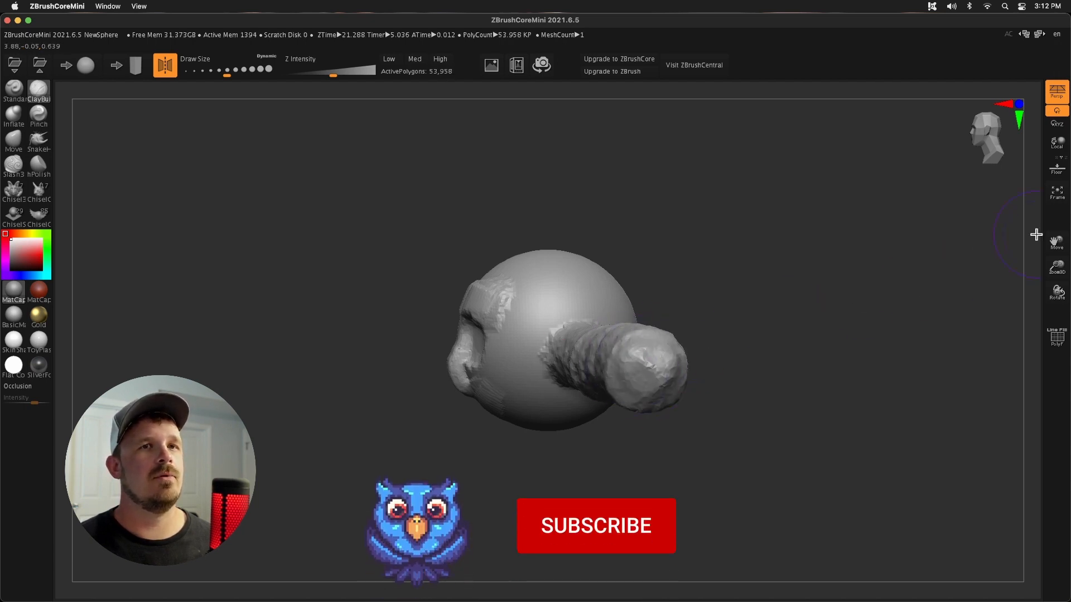
left_click(1057, 192)
mouse_move(429, 299)
left_mouse_down()
mouse_move(457, 311)
mouse_move(493, 273)
left_mouse_up()
left_click_drag(787, 305, 819, 311)
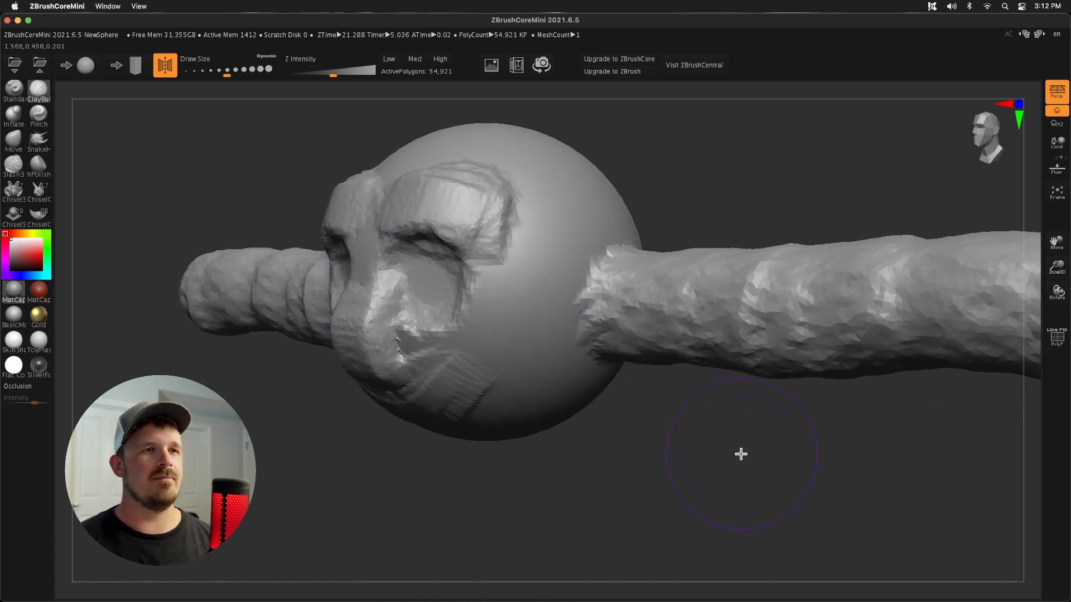
left_click_drag(751, 458, 762, 459, "shift")
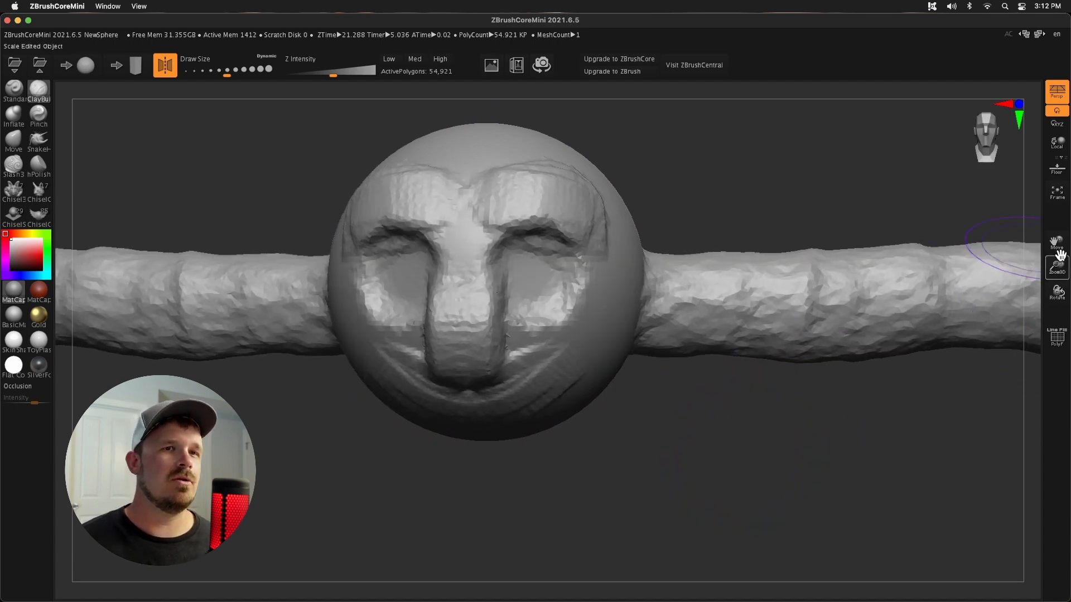
- Try extending the arms with ClayBuildup and turning their ends forward without local transformations
left_click_drag(1055, 243, 620, 271)
left_click_drag(814, 279, 669, 291)
mouse_move(261, 316)
left_mouse_down()
mouse_move(258, 303)
mouse_move(324, 342)
mouse_move(315, 293)
mouse_move(334, 278)
left_mouse_up()
left_click_drag(523, 293, 691, 313)
key("f")
left_click_drag(1056, 269, 1035, 231)
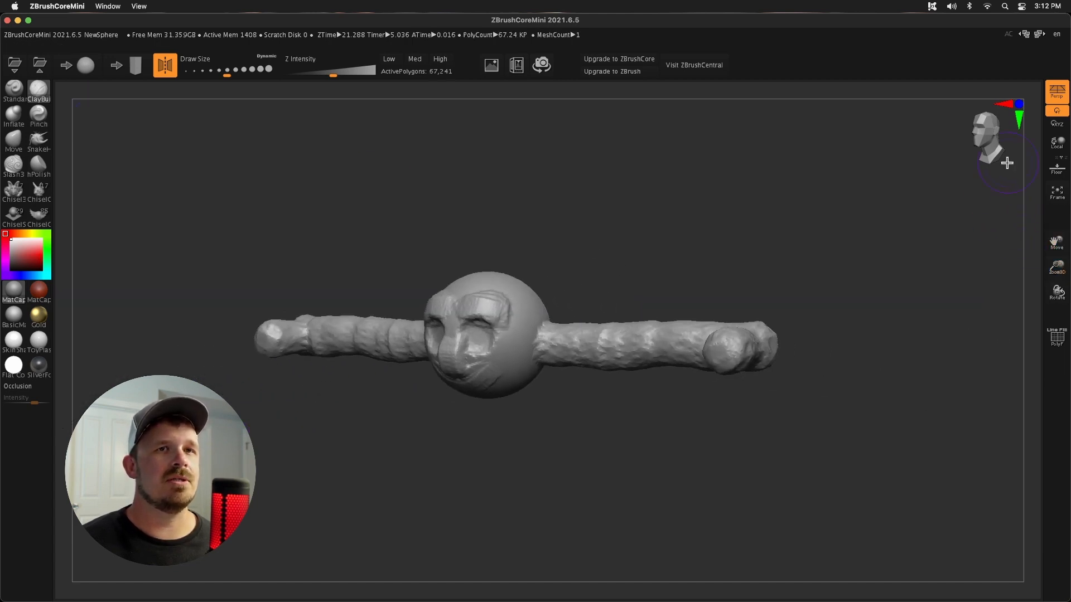
- Turn on Local transformations and undo the recent ClayBuildup strokes that extended the arms
left_click(1057, 149)
left_click_drag(772, 273, 709, 283)
key("super+z")
key("super+z")
key("super+z")
key("super+z")
key("super+z")
key("super+z")
key("super+z")
key("super+z")
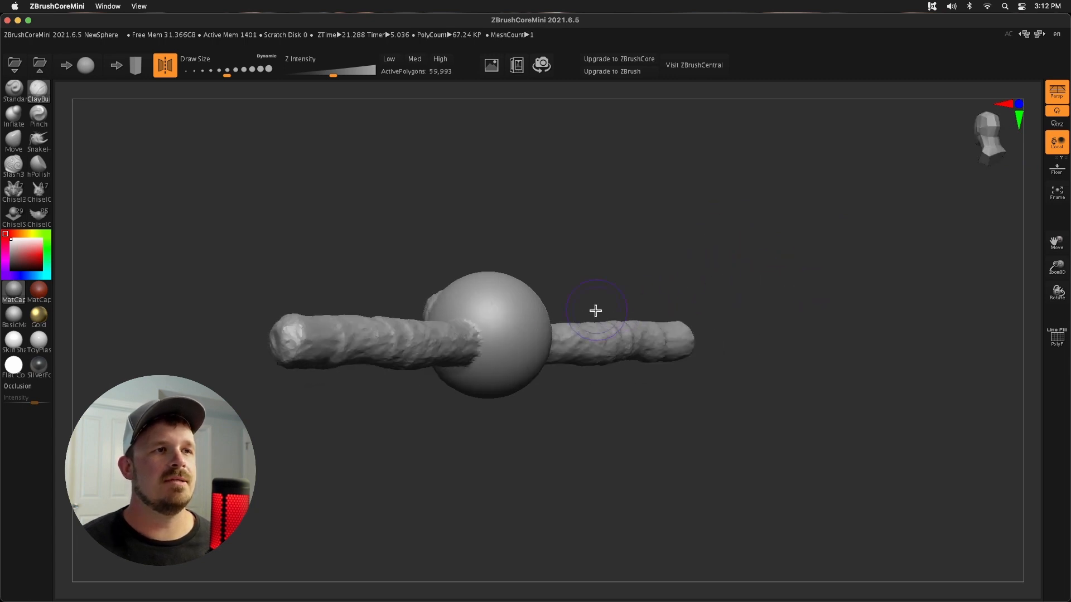
- Extend the shortened arms with ClayBuildup from their ends and curve them into a bent forearm
mouse_move(513, 340)
left_mouse_down()
mouse_move(557, 354)
mouse_move(545, 330)
mouse_move(540, 352)
mouse_move(580, 358)
mouse_move(635, 318)
left_mouse_up()
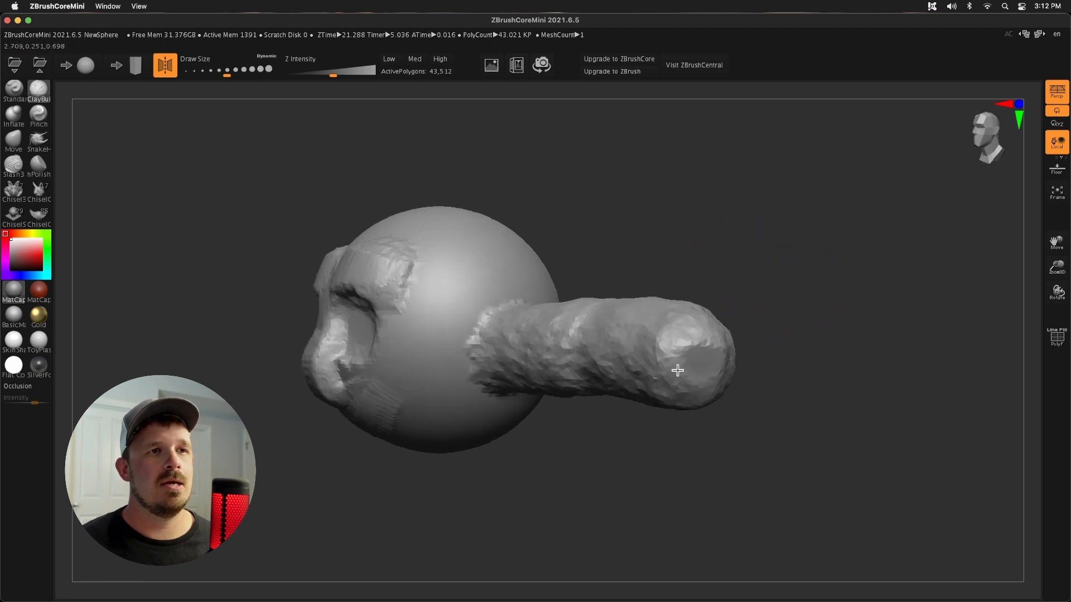
left_click_drag(678, 371, 687, 361)
mouse_move(788, 280)
left_mouse_down()
mouse_move(827, 277)
mouse_move(791, 277)
left_mouse_up()
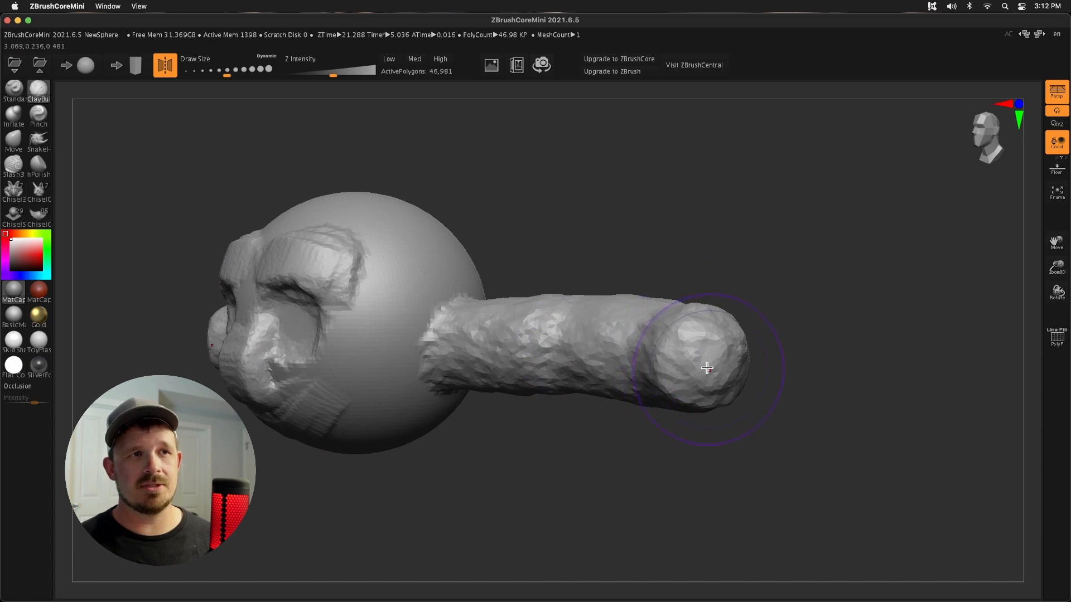
mouse_move(704, 359)
left_mouse_down()
mouse_move(690, 373)
mouse_move(702, 359)
mouse_move(717, 365)
mouse_move(700, 363)
left_mouse_up()
mouse_move(861, 306)
left_mouse_down()
mouse_move(810, 308)
mouse_move(805, 361)
left_mouse_up()
left_click_drag(617, 368, 600, 410)
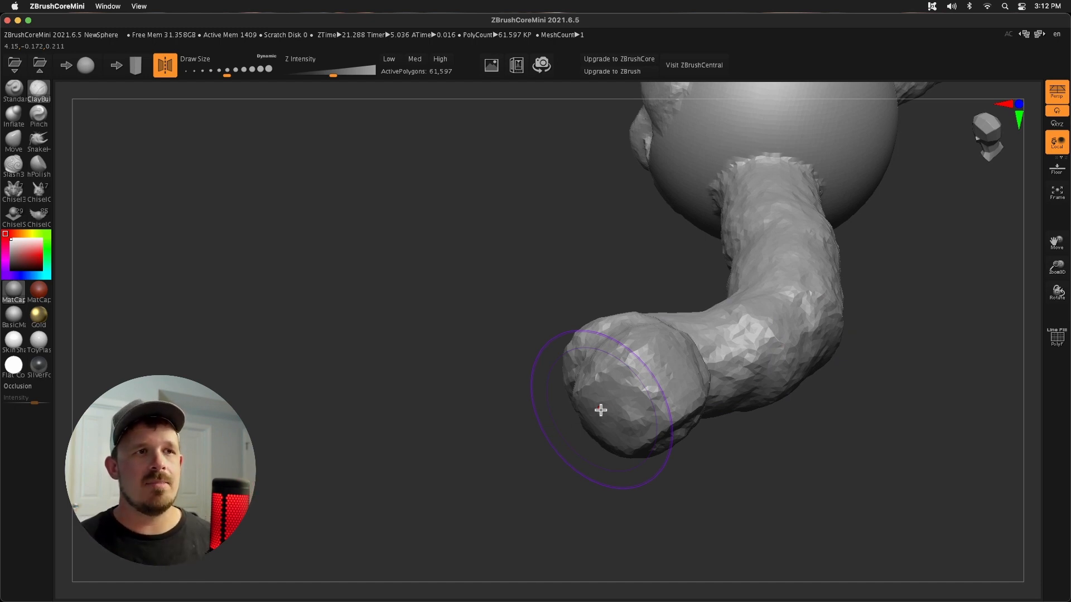
left_click_drag(1061, 241, 1006, 254)
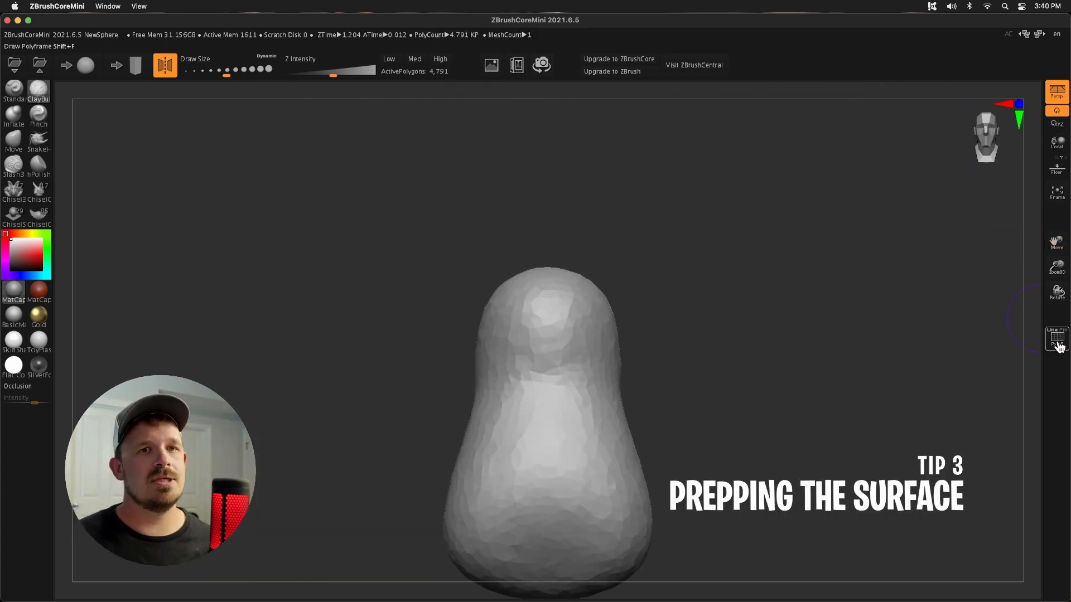
- Try ClayBuildup over the front of the pear-shaped body with the polyframe displayed, and undo it
left_click(1056, 342)
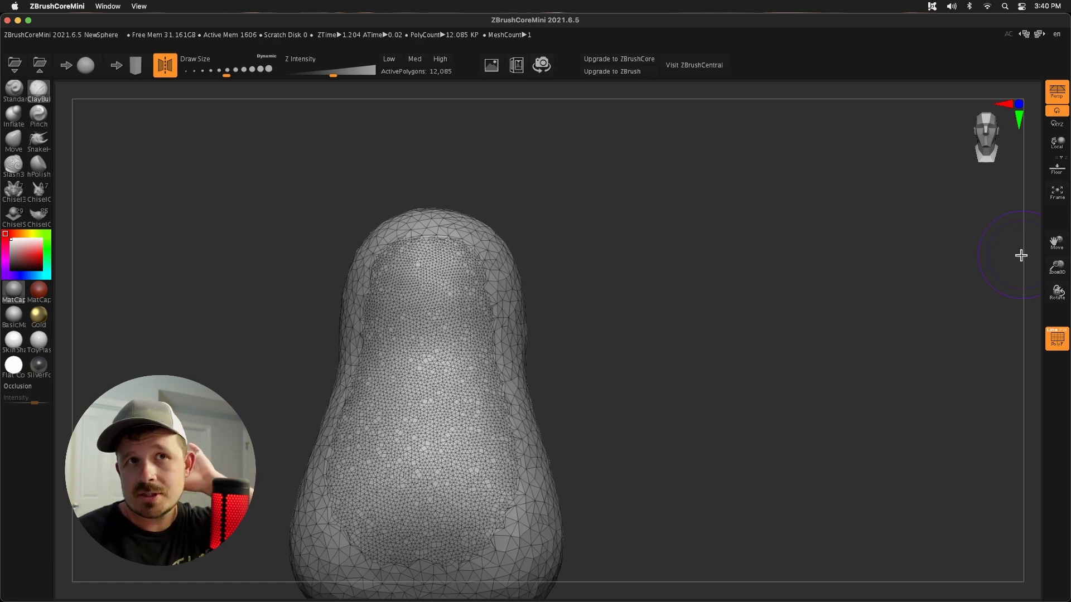
key("ctrl+z")
left_click(1056, 339)
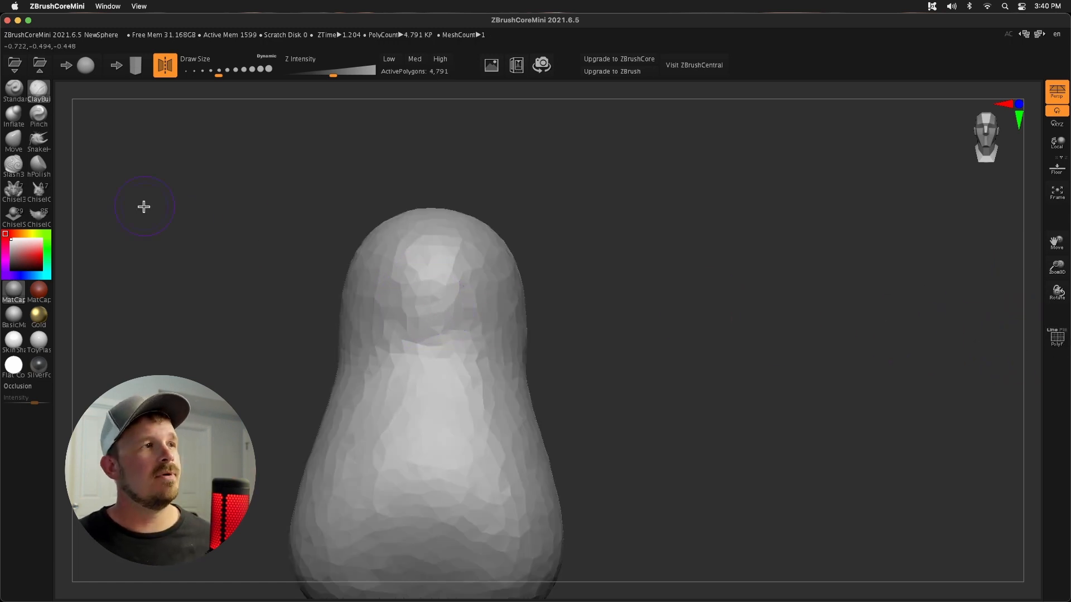
- Try carving mirrored grooves down the coarse mesh of the head with the Slash3 brush at a smaller draw size
key("s")
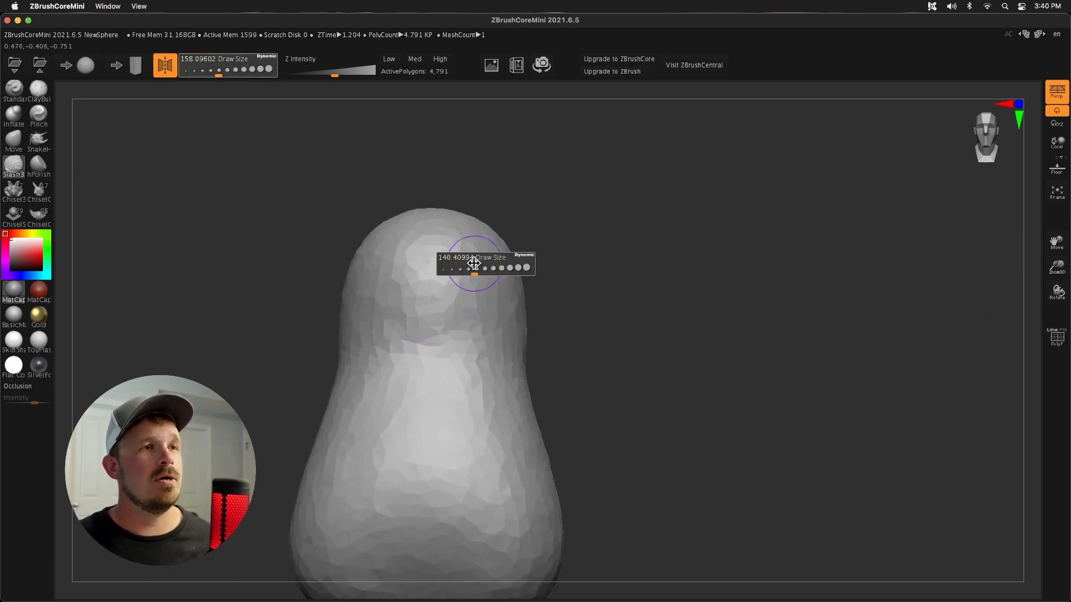
left_click(468, 262)
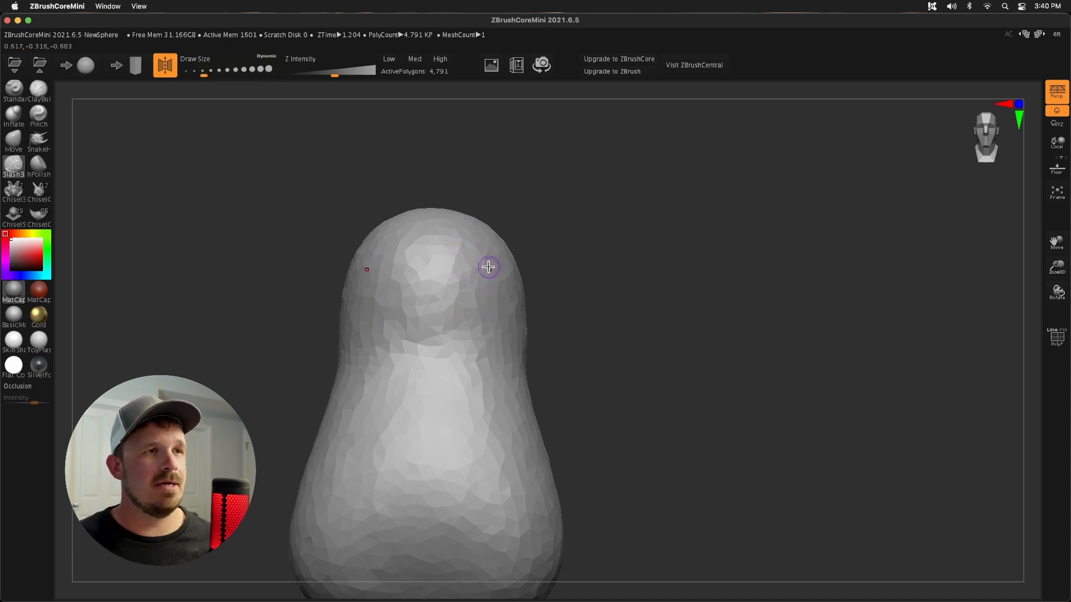
left_click_drag(488, 267, 488, 405)
key("shift+f")
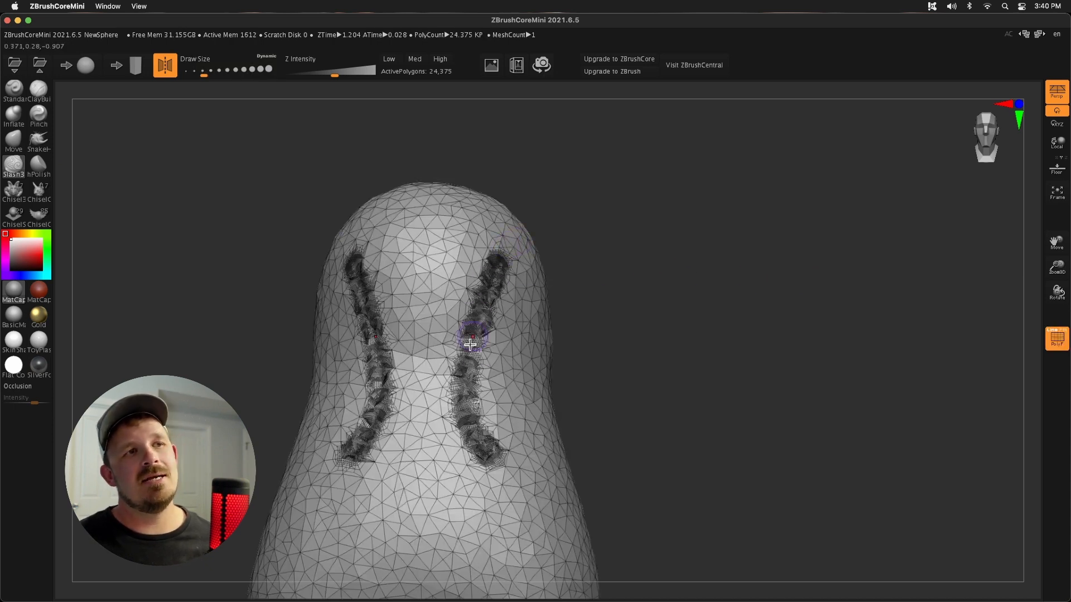
left_click(1057, 338)
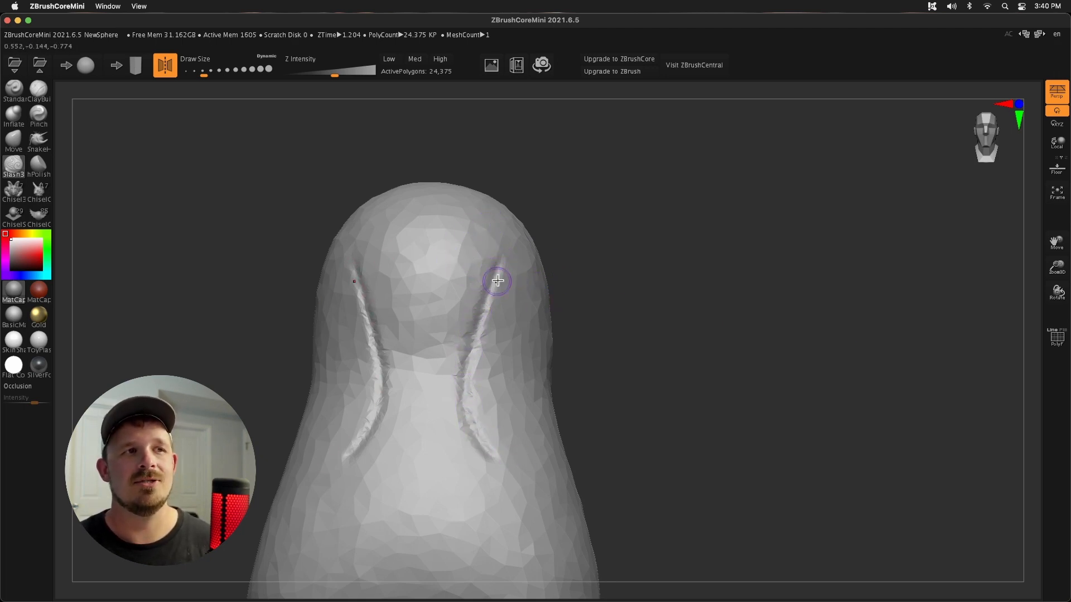
left_click_drag(1057, 267, 1057, 249)
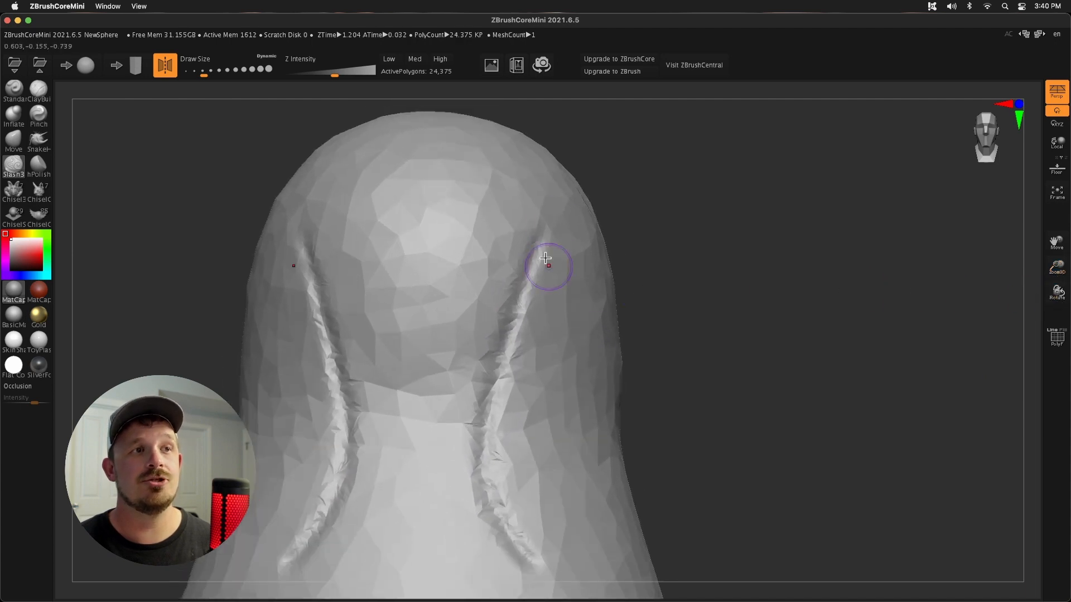
left_click_drag(1057, 267, 1057, 280)
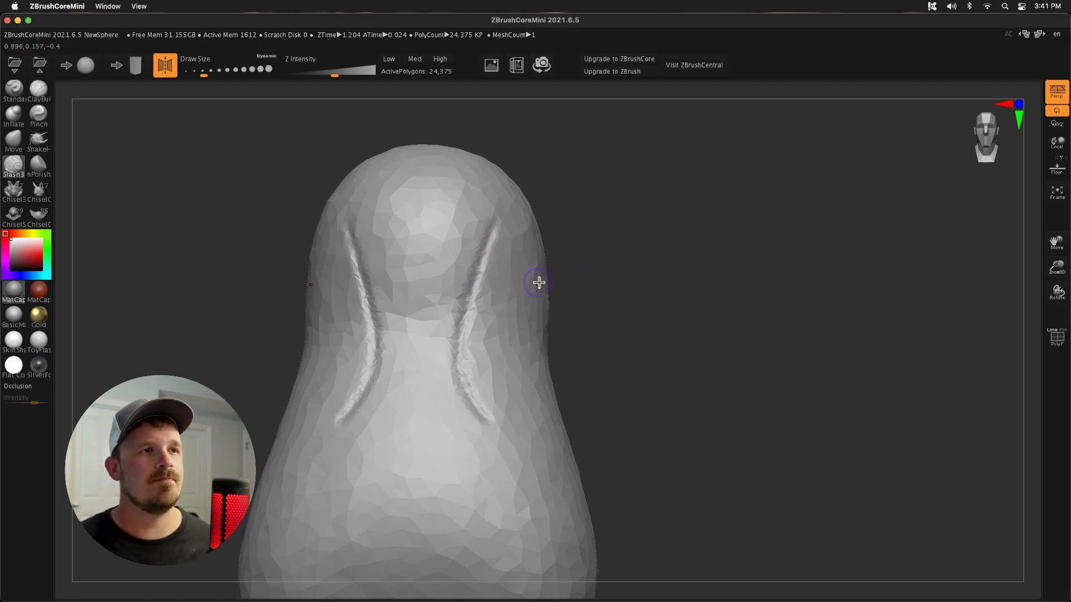
key("super+z")
- Display the polyframe and prepare dense mirrored patches down the front of the head with smoothing strokes
left_click(1058, 341)
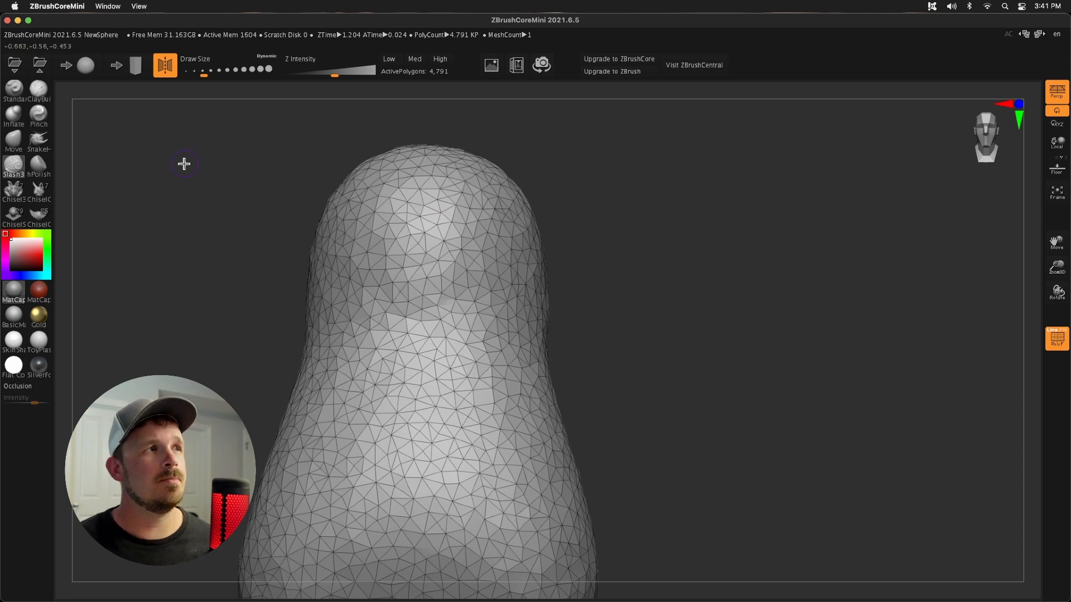
key("ctrl")
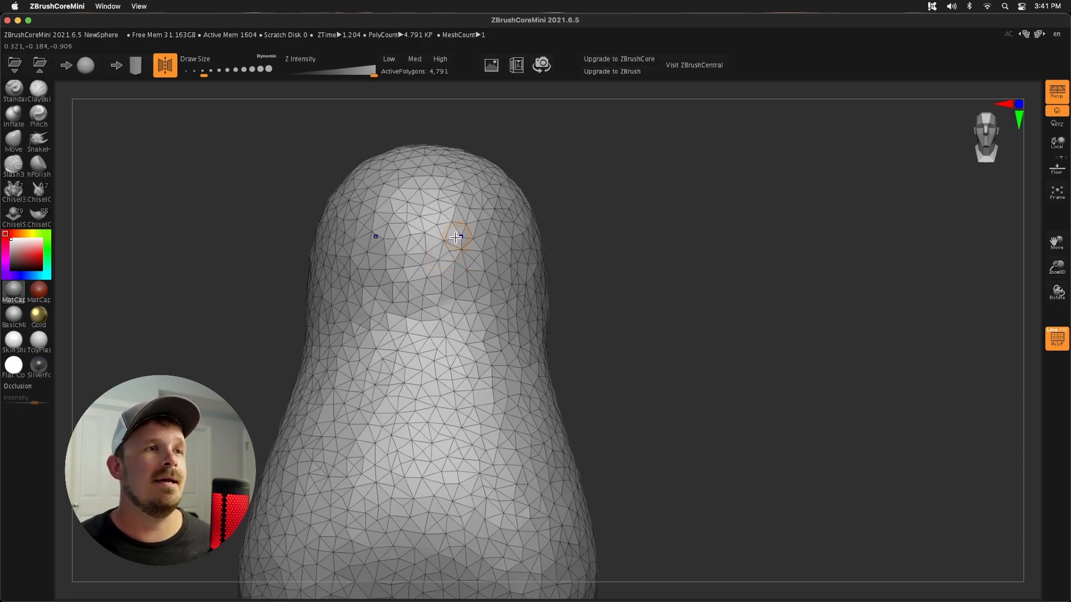
mouse_move(456, 237)
left_mouse_down()
mouse_move(483, 273)
mouse_move(453, 323)
mouse_move(484, 335)
mouse_move(480, 387)
mouse_move(500, 387)
left_mouse_up()
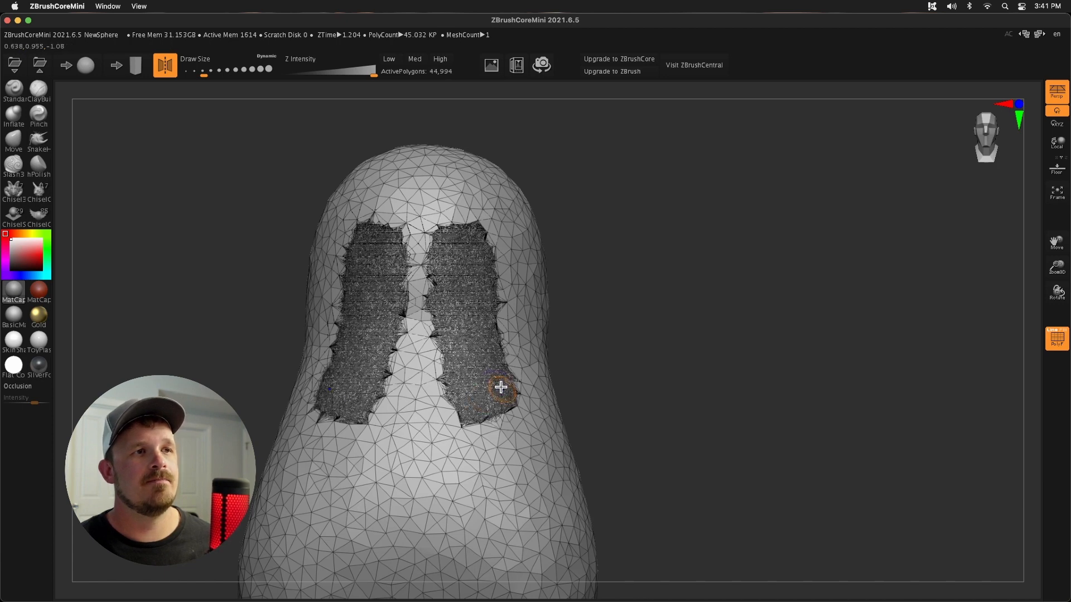
- Carve a Slash3 groove down the prepared patch and a second curved groove on the unprepared surface beside it
left_click(1056, 339)
left_click_drag(728, 271, 657, 265)
left_click_drag(412, 259, 424, 362)
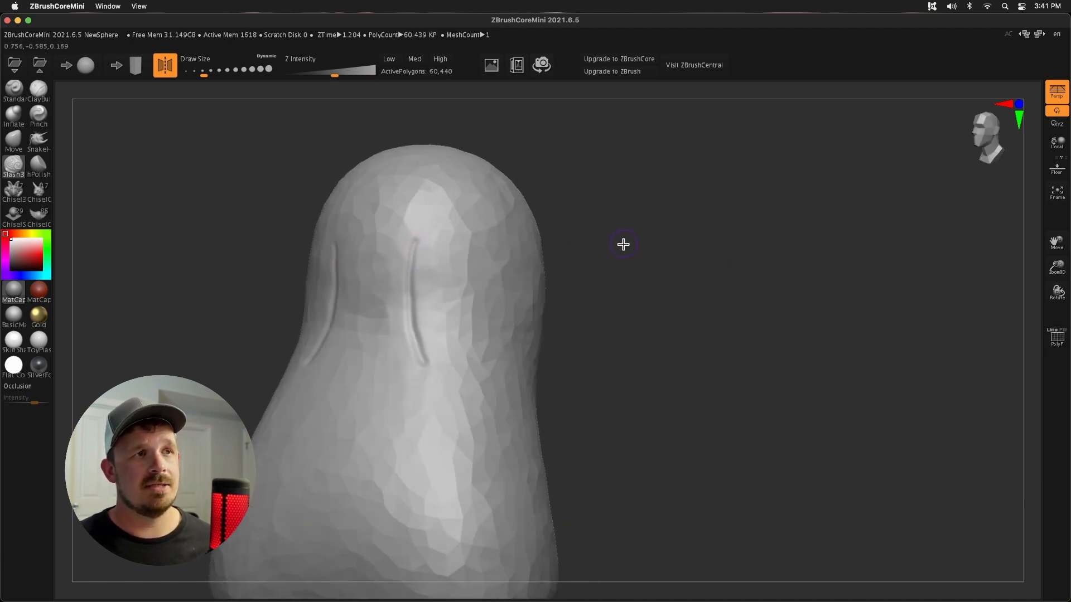
left_click_drag(623, 245, 491, 250)
left_click_drag(428, 228, 428, 357)
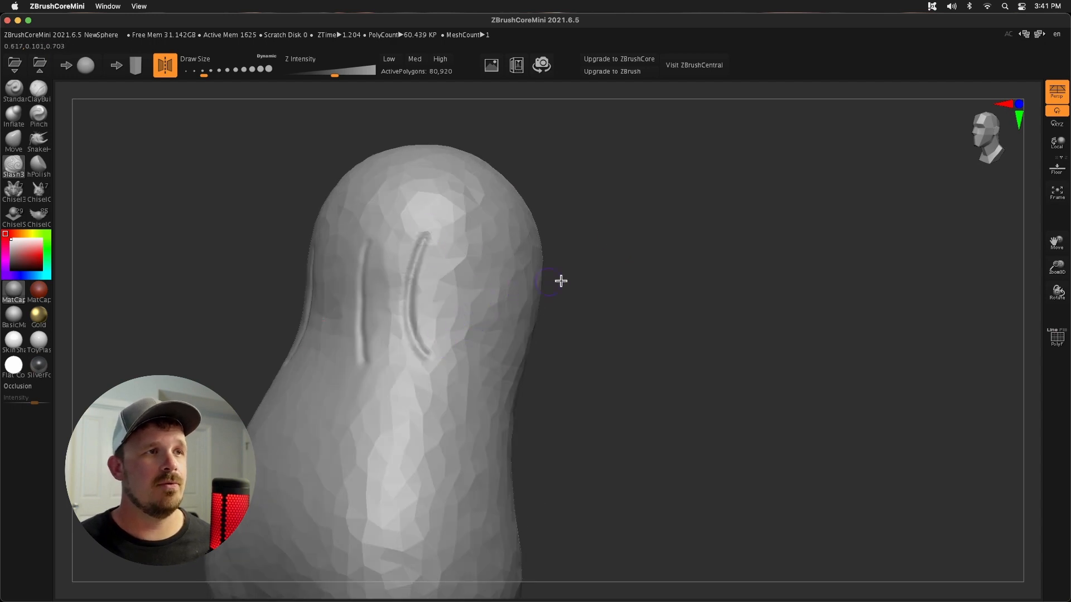
- Smooth a third dense patch on the side of the head and carve a wavy groove into it with Slash3
left_click_drag(464, 318, 461, 344, "shift")
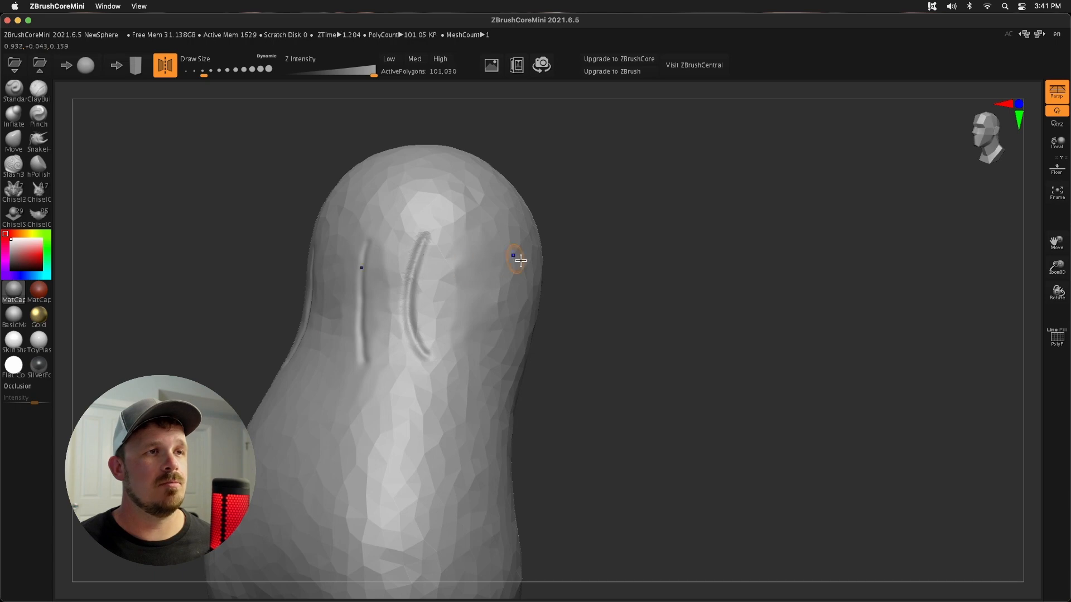
left_click(1048, 345)
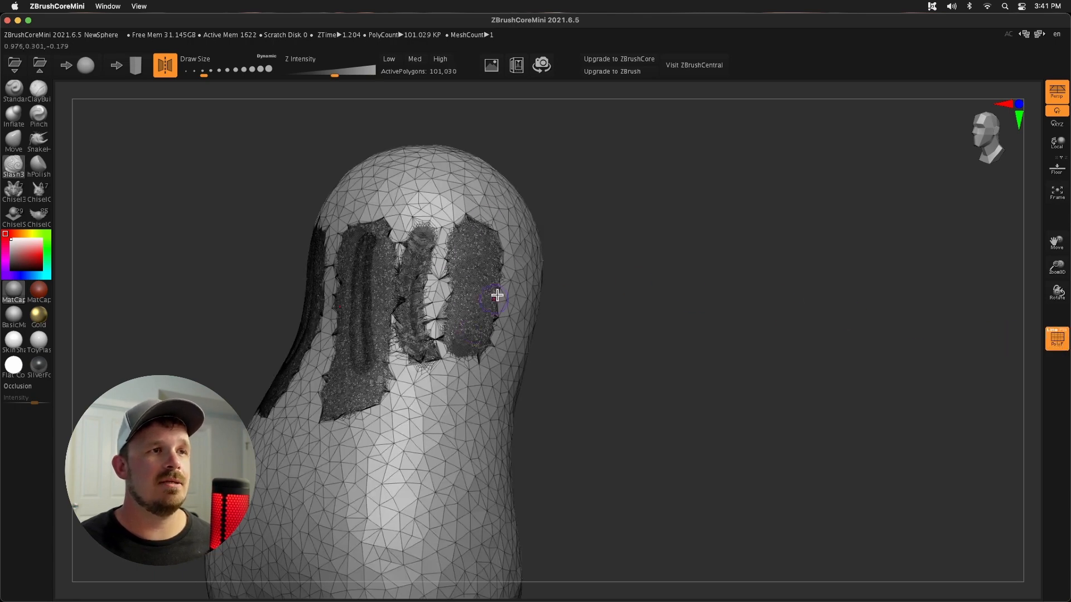
left_click_drag(624, 230, 600, 206)
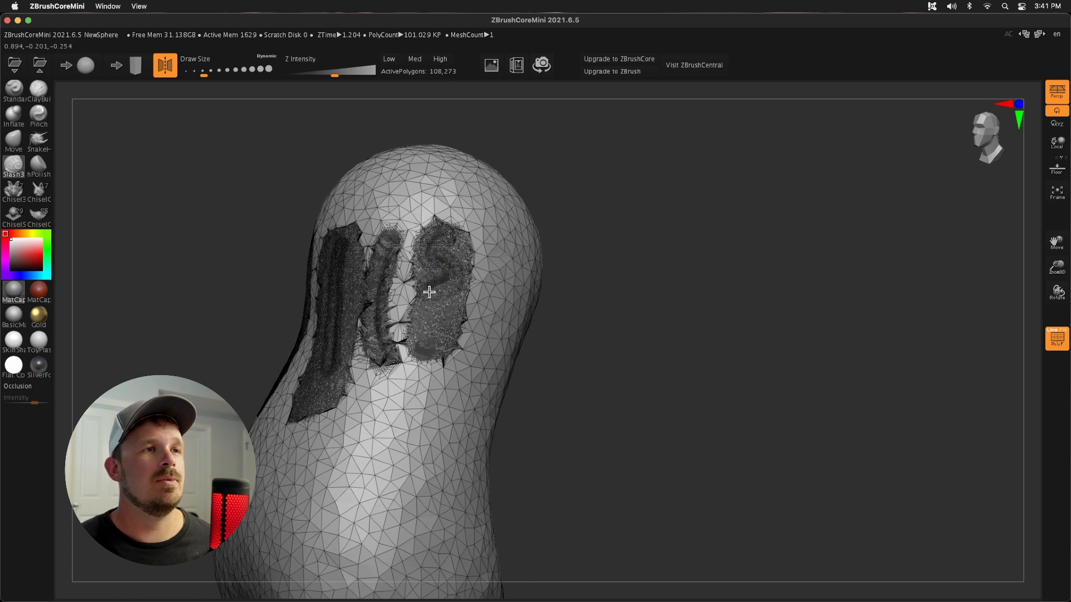
key("shift+f")
mouse_move(1056, 269)
left_mouse_down()
mouse_move(1055, 243)
mouse_move(977, 272)
left_mouse_up()
left_click_drag(722, 330, 711, 321)
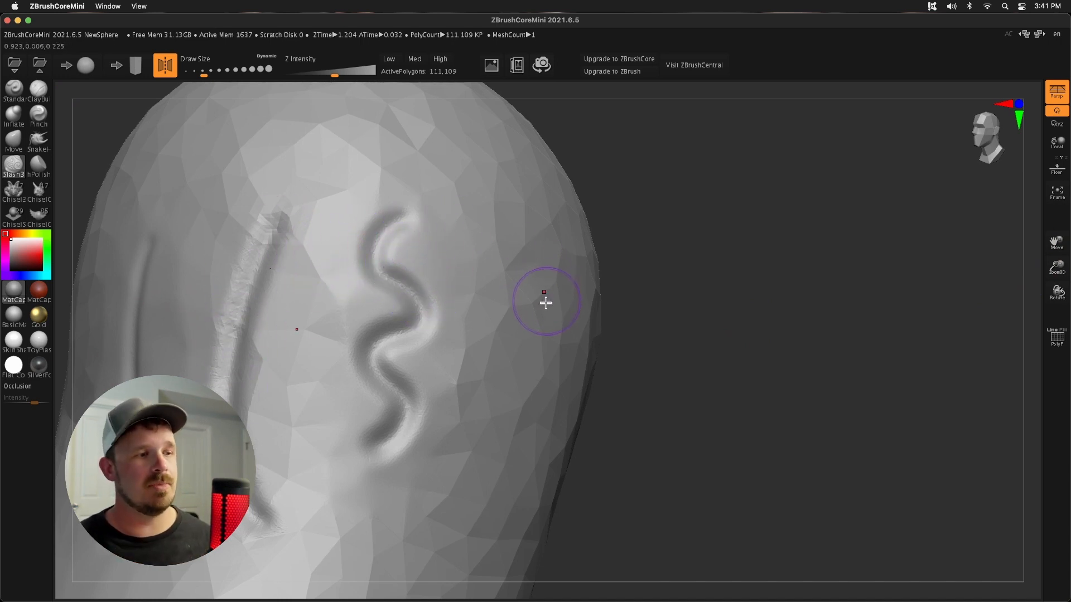
key("shift")
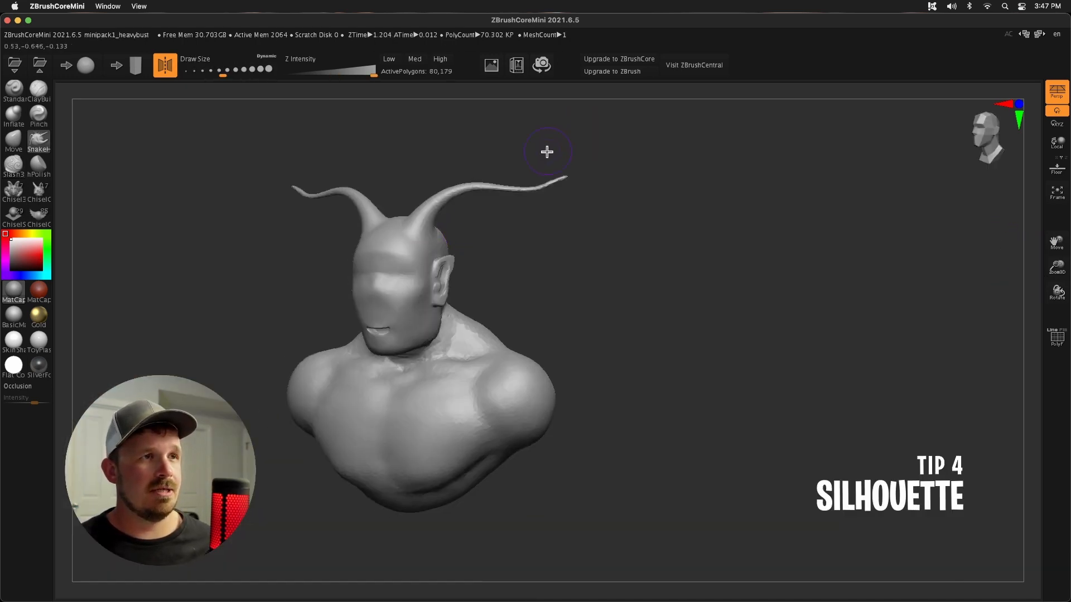
- Pull a second pair of long horns out of the bust's head with the SnakeHook brush, and face it from the front
left_click_drag(432, 243, 638, 212)
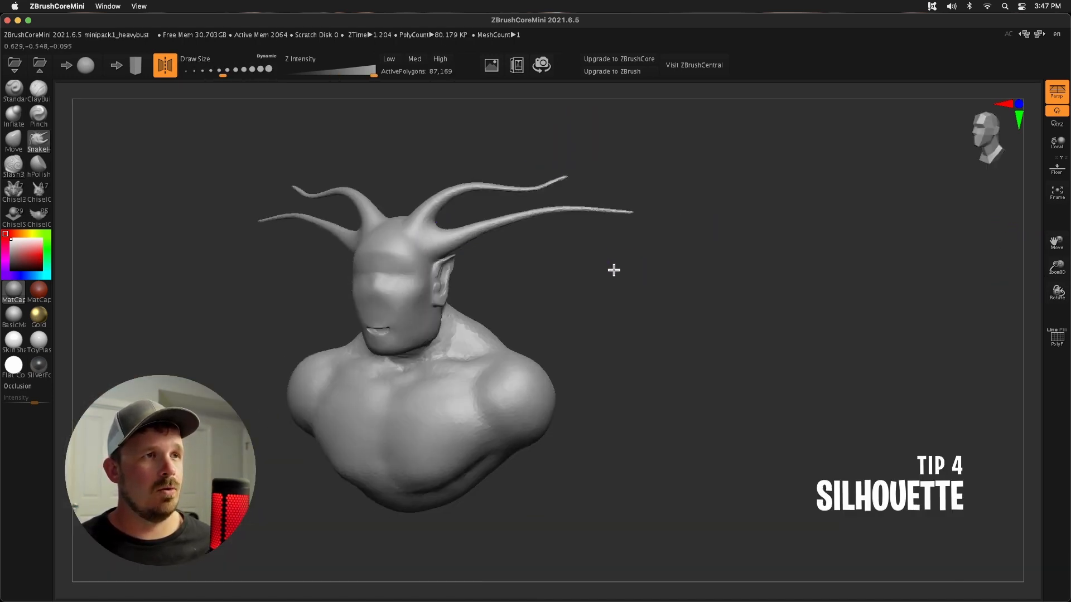
left_click_drag(614, 269, 641, 245, "shift")
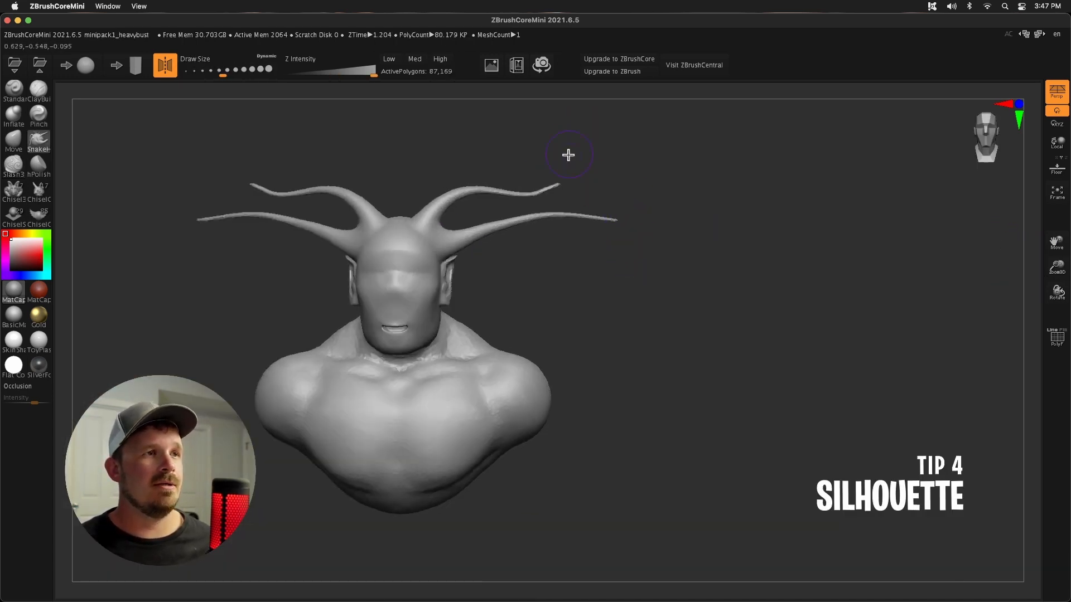
- Compare the bust's materials and apply Flat Color to show it as a pure silhouette
left_click(12, 368)
left_click(13, 318)
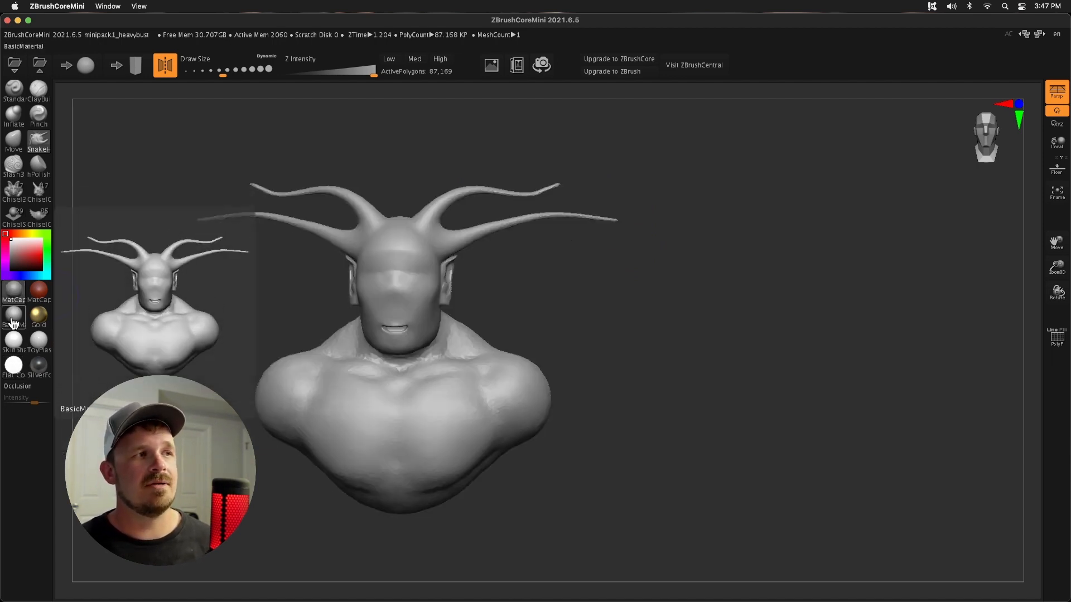
left_click(18, 292)
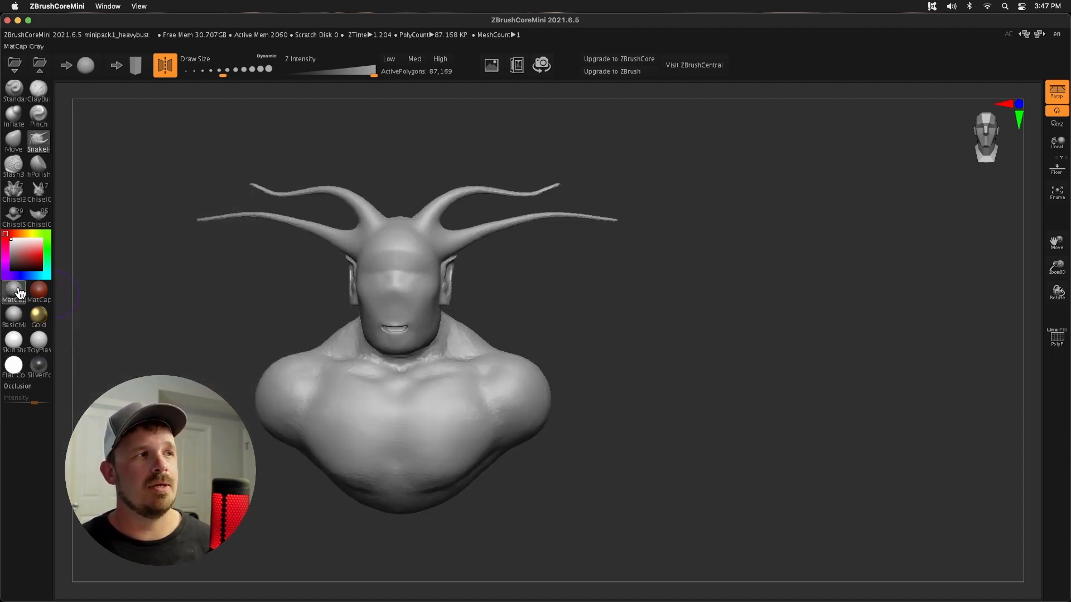
left_click(17, 368)
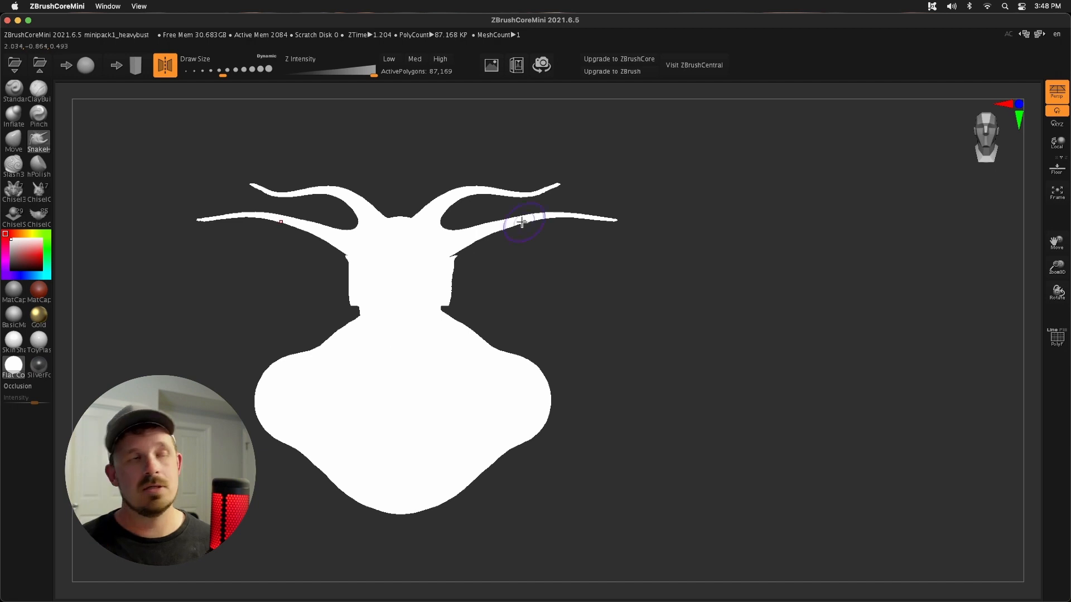
- Switch to MatCap Gray, pull a SnakeHook stroke within the chest, and return to Flat Color to check the silhouette
left_click(14, 292)
mouse_move(361, 394)
left_mouse_down()
mouse_move(358, 418)
mouse_move(369, 411)
mouse_move(363, 384)
mouse_move(374, 349)
left_mouse_up()
left_click(14, 374)
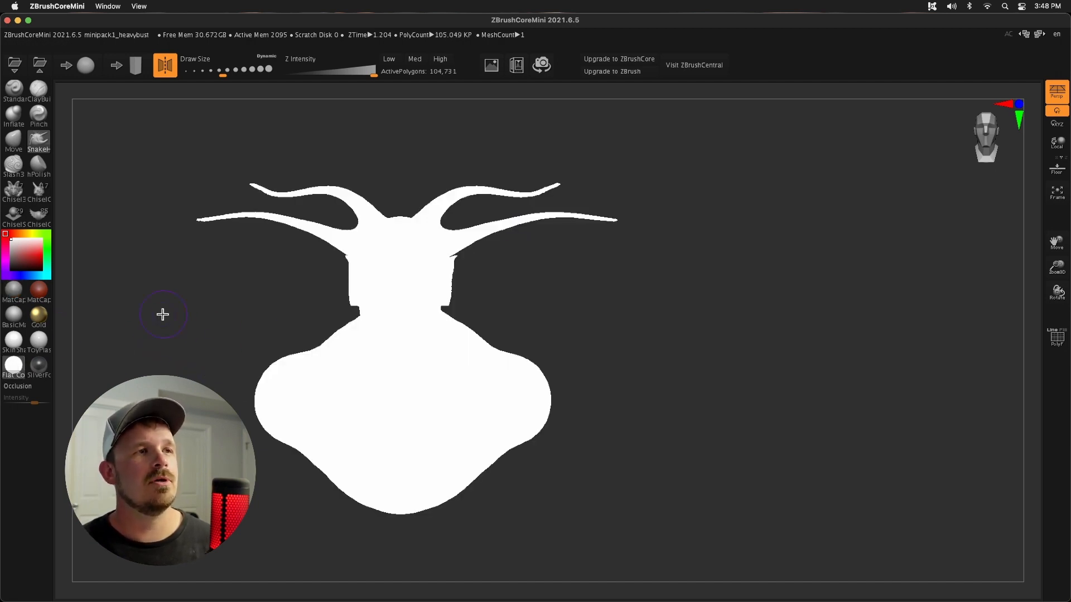
- View the silhouette from the side, push the front of the chest back with SnakeHook, and restore MatCap Gray
left_click_drag(594, 254, 542, 278)
left_click_drag(318, 390, 368, 374)
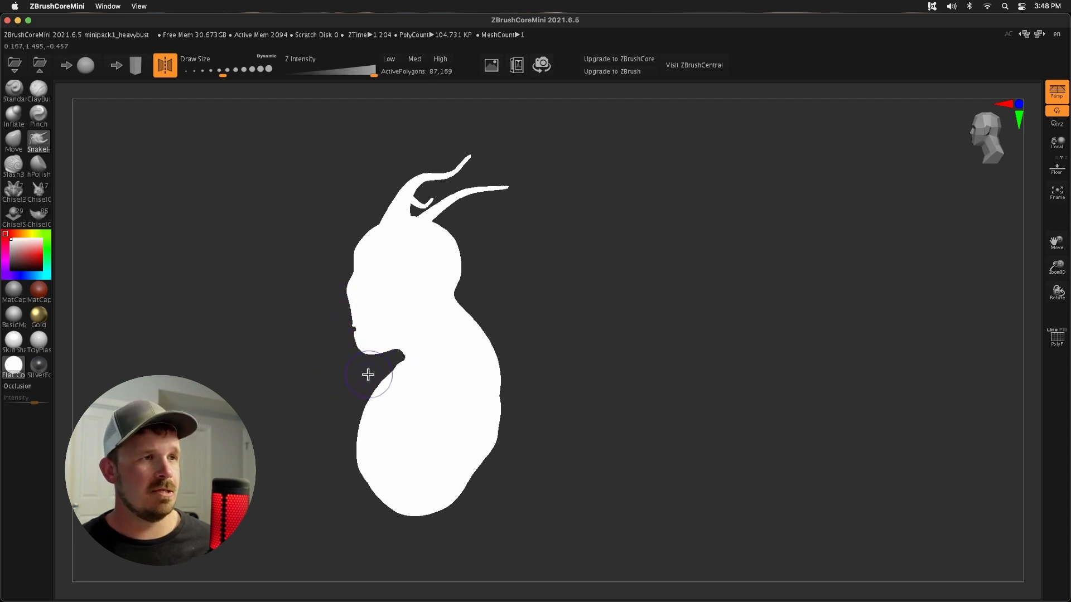
left_click_drag(301, 400, 371, 385)
left_click(14, 290)
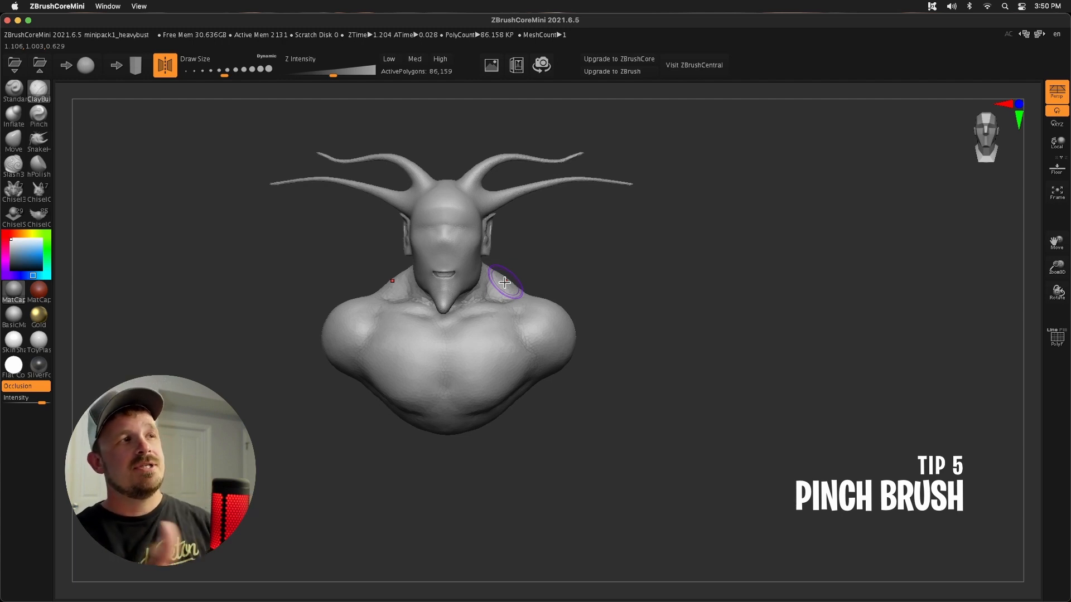
- Sharpen the lower edge of the chest muscles into a crisp ridge with the Pinch brush
left_click(34, 121)
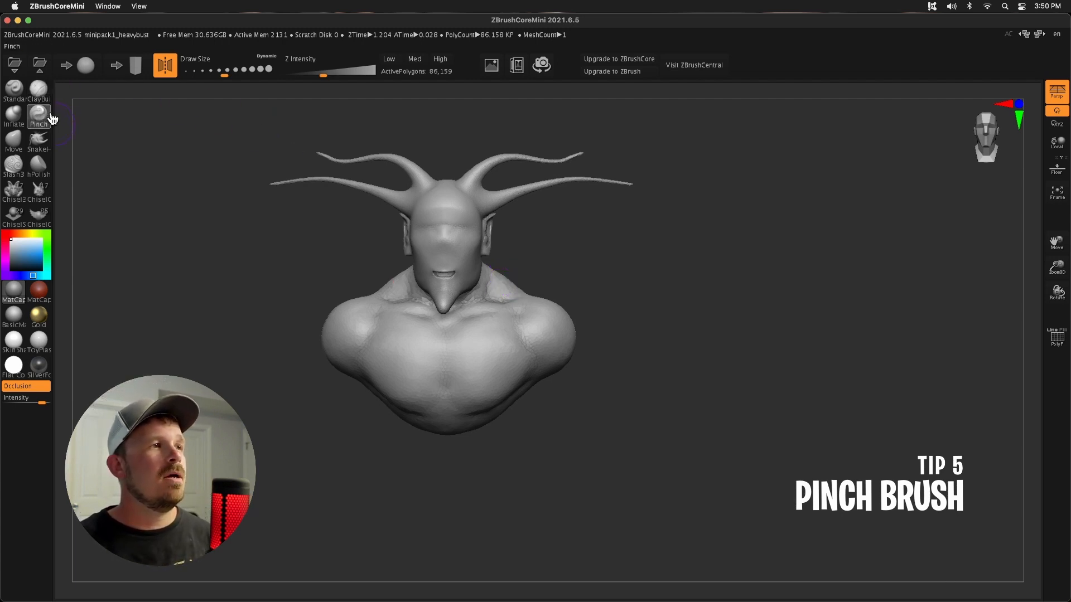
left_click_drag(1056, 267, 1044, 278)
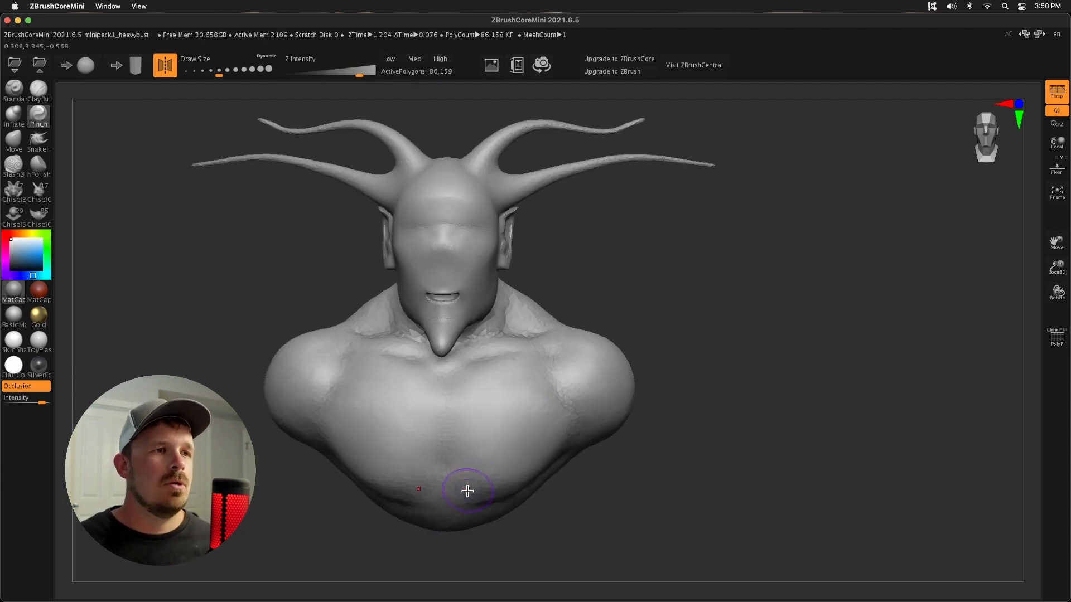
left_click_drag(466, 491, 521, 483)
left_click_drag(678, 485, 603, 455)
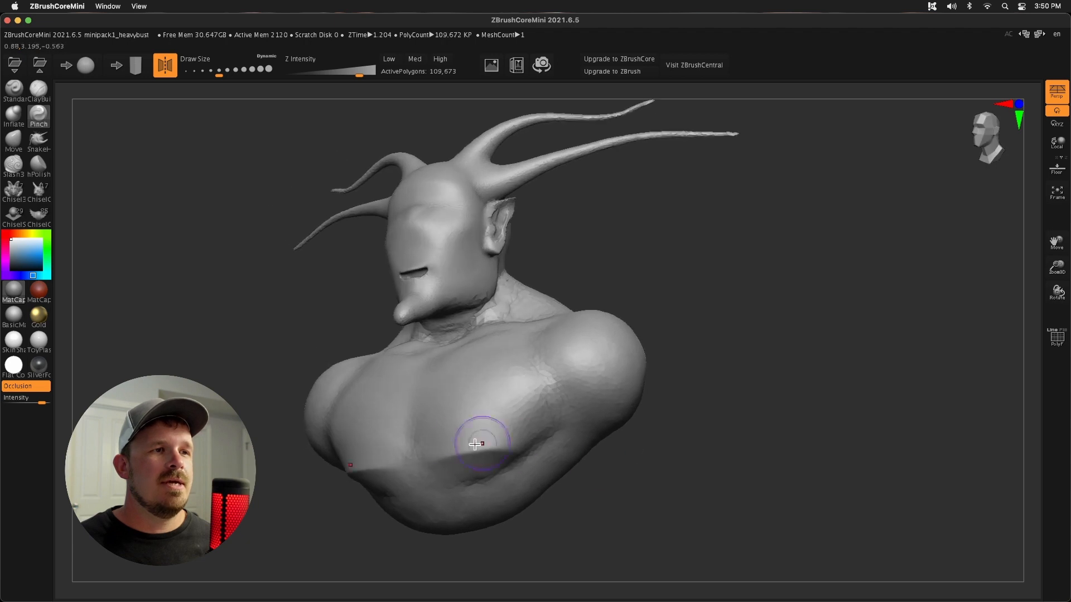
left_click_drag(477, 442, 456, 451)
left_click_drag(671, 458, 707, 465)
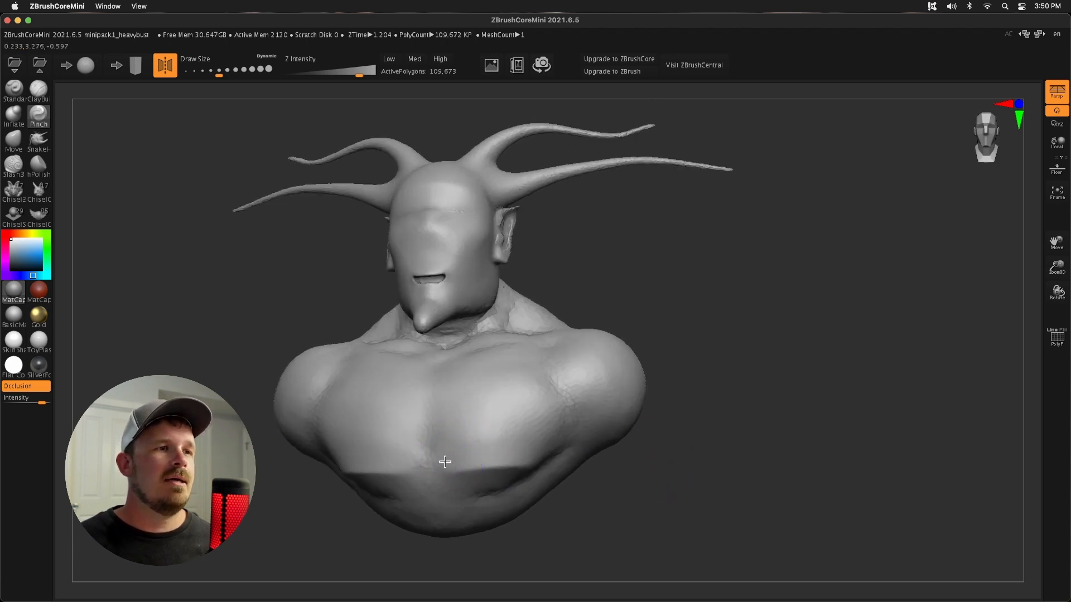
- Pinch the center line of the chest and the collarbone line at the base of the neck into defined edges
left_click_drag(444, 461, 439, 419)
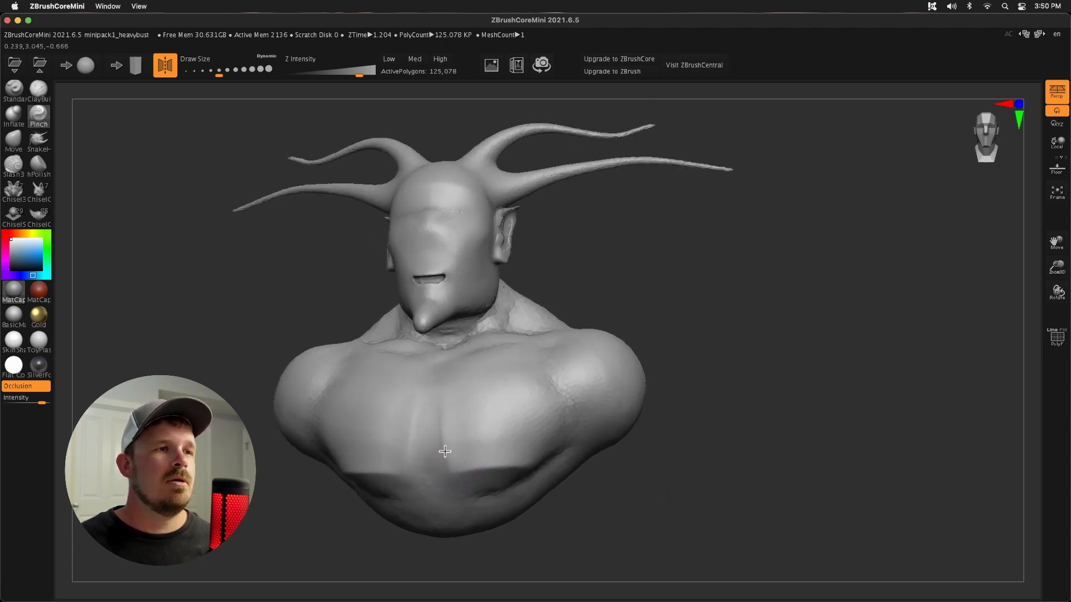
left_click_drag(747, 445, 748, 416)
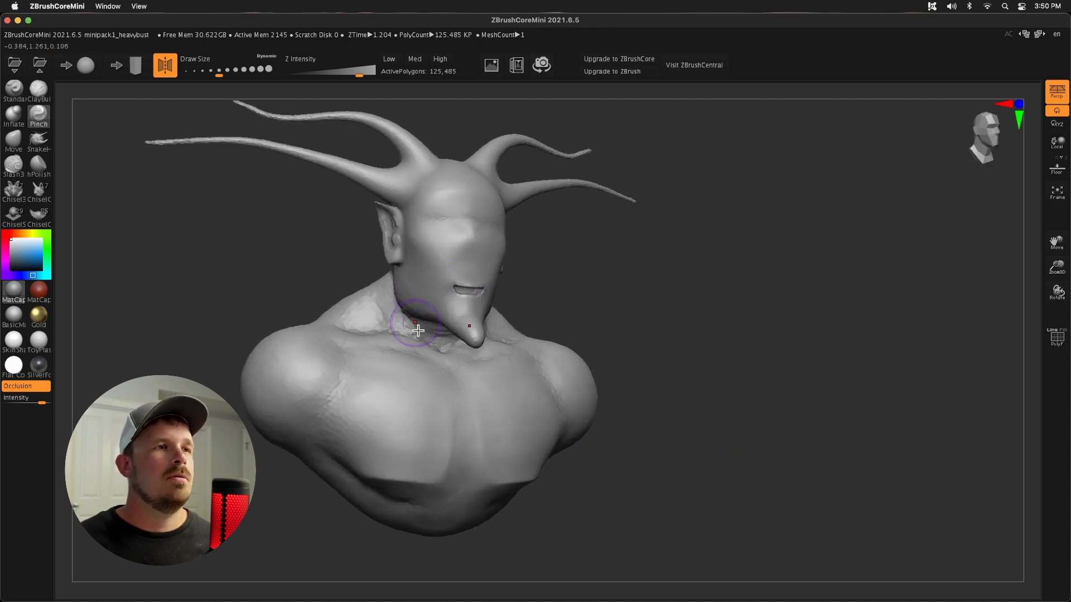
left_click_drag(349, 338, 415, 349)
left_click_drag(395, 354, 443, 360)
left_click_drag(445, 363, 454, 469)
mouse_move(737, 388)
left_mouse_down()
mouse_move(686, 387)
mouse_move(709, 390)
left_mouse_up()
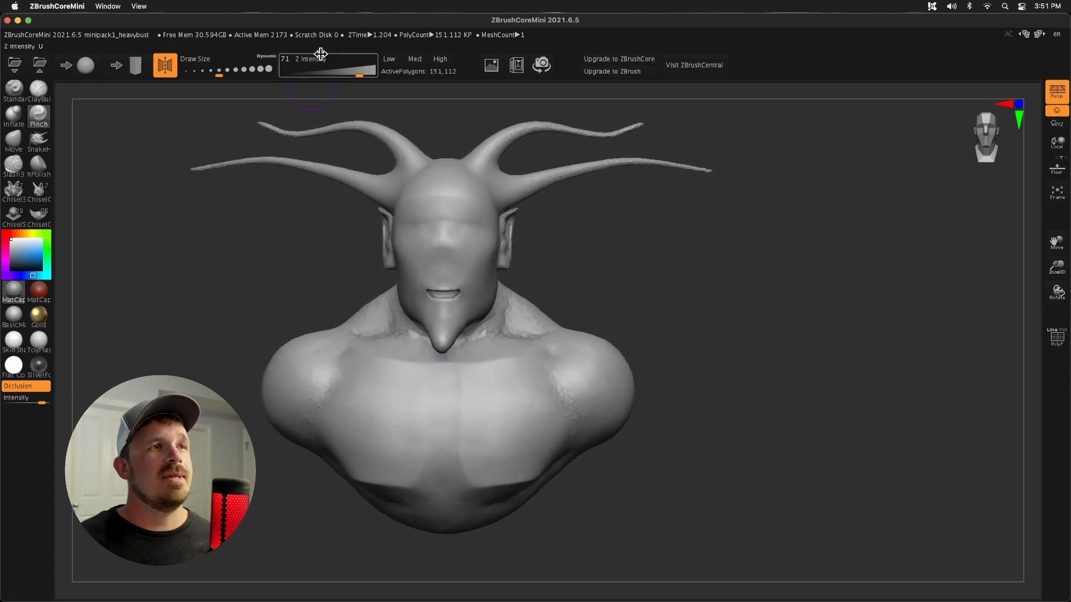
- Check the pinched chest edges from below and run another Pinch stroke across the shoulder
left_click_drag(784, 389, 775, 326)
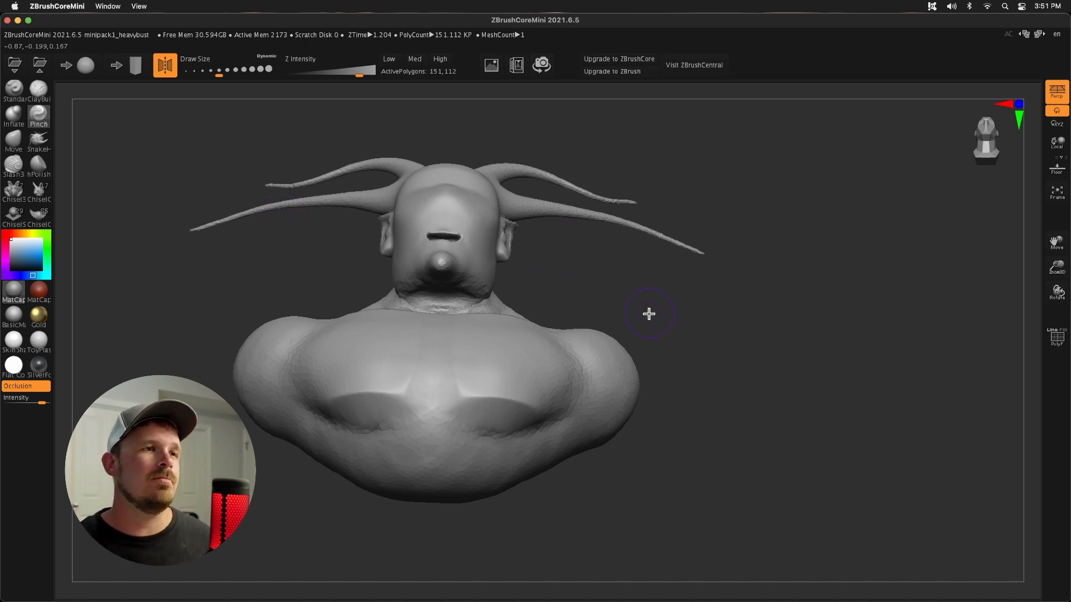
left_click_drag(737, 335, 758, 353)
left_click_drag(347, 322, 261, 380)
left_click_drag(707, 310, 658, 318)
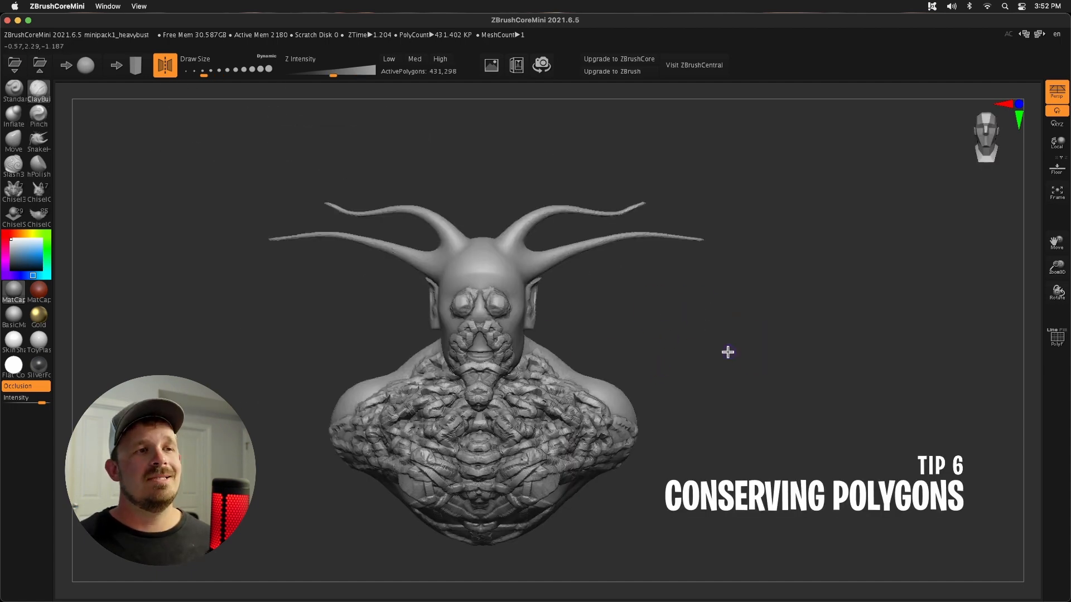
- Show the polygon wireframe on the detailed bust and turn it to its side view
left_click_drag(739, 368, 741, 328)
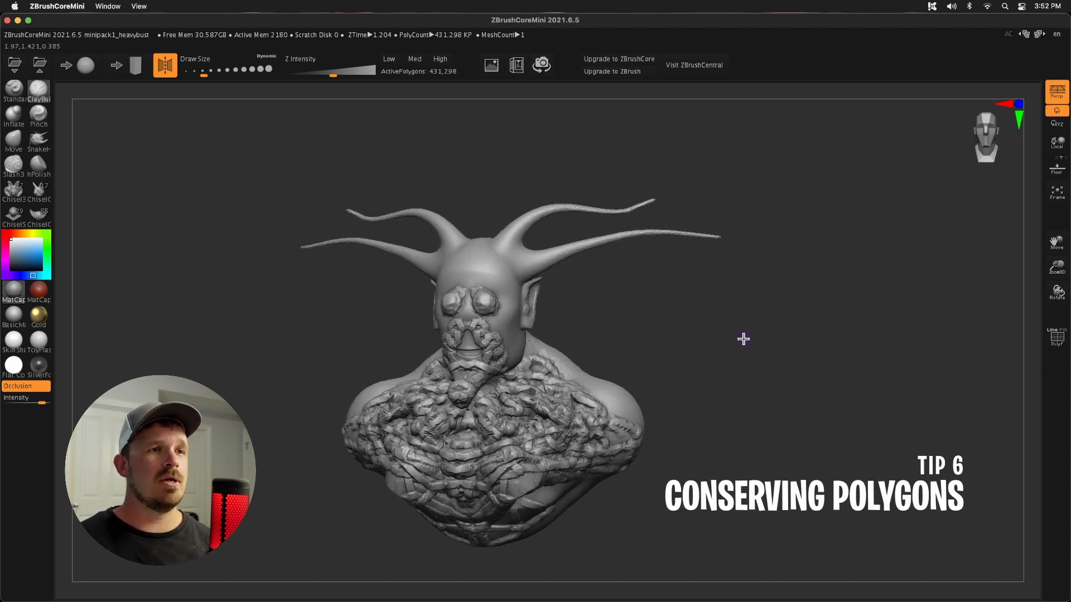
key("s")
left_click_drag(606, 377, 611, 377)
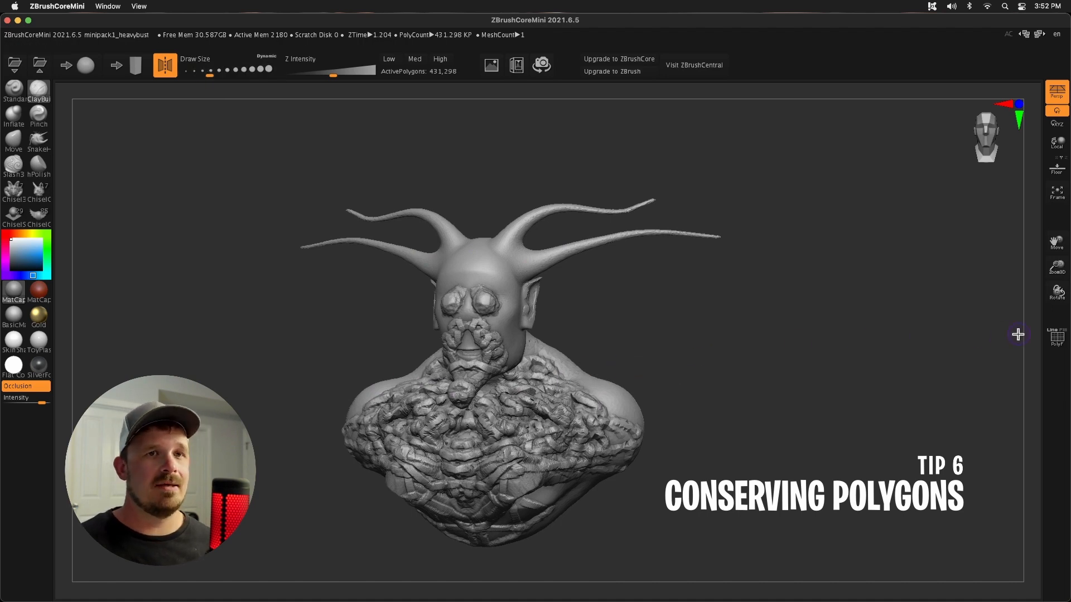
left_click(1056, 338)
left_click_drag(814, 376, 710, 372)
- Set the Draw Size to about 124 and brush and smooth the shoulder and upper back to make the mesh denser
key("s")
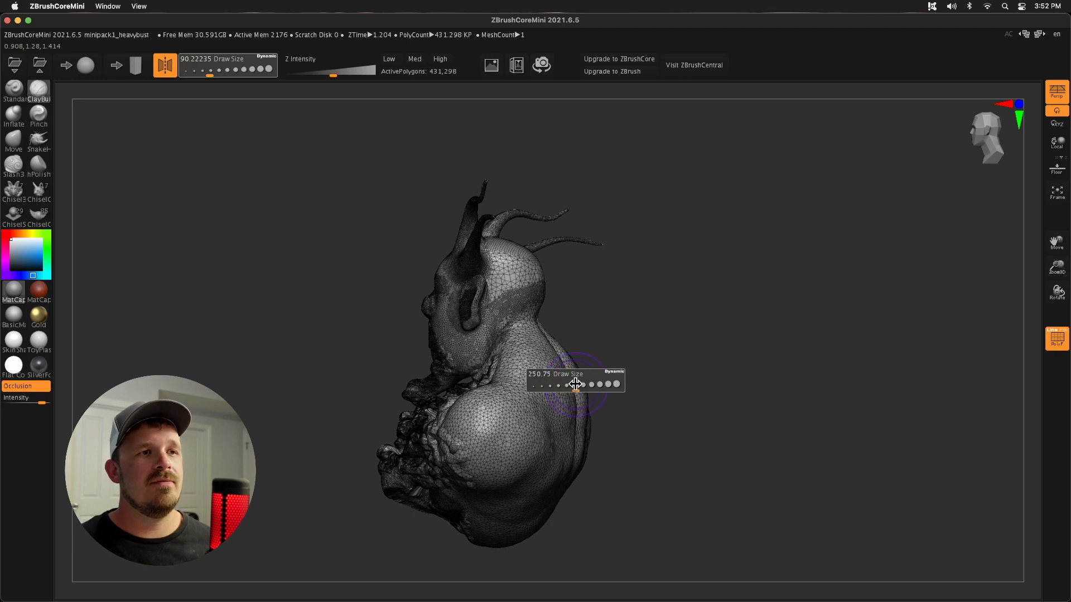
left_click(575, 384)
key("s")
mouse_move(567, 406)
left_mouse_down()
mouse_move(547, 361)
mouse_move(485, 444)
mouse_move(507, 449)
mouse_move(561, 430)
left_mouse_up()
key("s")
left_click_drag(500, 444, 580, 388, "shift")
left_click_drag(514, 419, 515, 497, "shift")
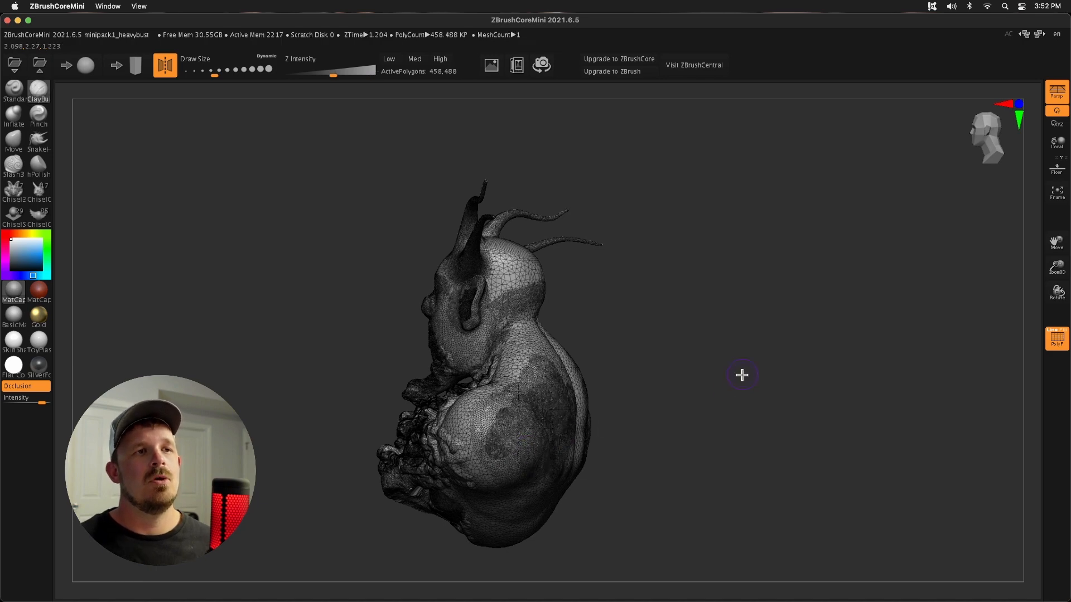
- Enlarge the Draw Size considerably and smooth across the bust's upper back
mouse_move(712, 372)
left_mouse_down()
mouse_move(777, 351)
mouse_move(666, 333)
left_mouse_up()
key("space")
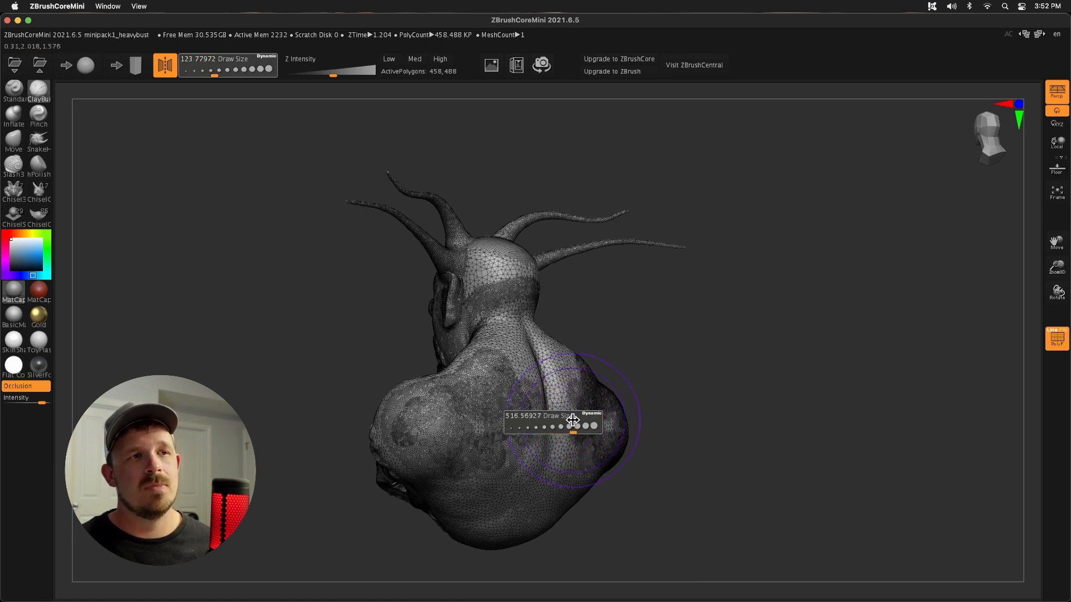
mouse_move(554, 398)
left_mouse_down("shift")
mouse_move(530, 454)
mouse_move(504, 413)
mouse_move(522, 452)
mouse_move(526, 401)
mouse_move(550, 411)
mouse_move(490, 304)
mouse_move(462, 437)
mouse_move(531, 382)
mouse_move(493, 420)
mouse_move(543, 387)
mouse_move(500, 396)
mouse_move(547, 392)
mouse_move(538, 408)
mouse_move(509, 384)
mouse_move(488, 410)
left_mouse_up("shift")
mouse_move(755, 380)
left_mouse_down()
mouse_move(781, 371)
mouse_move(771, 368)
left_mouse_up()
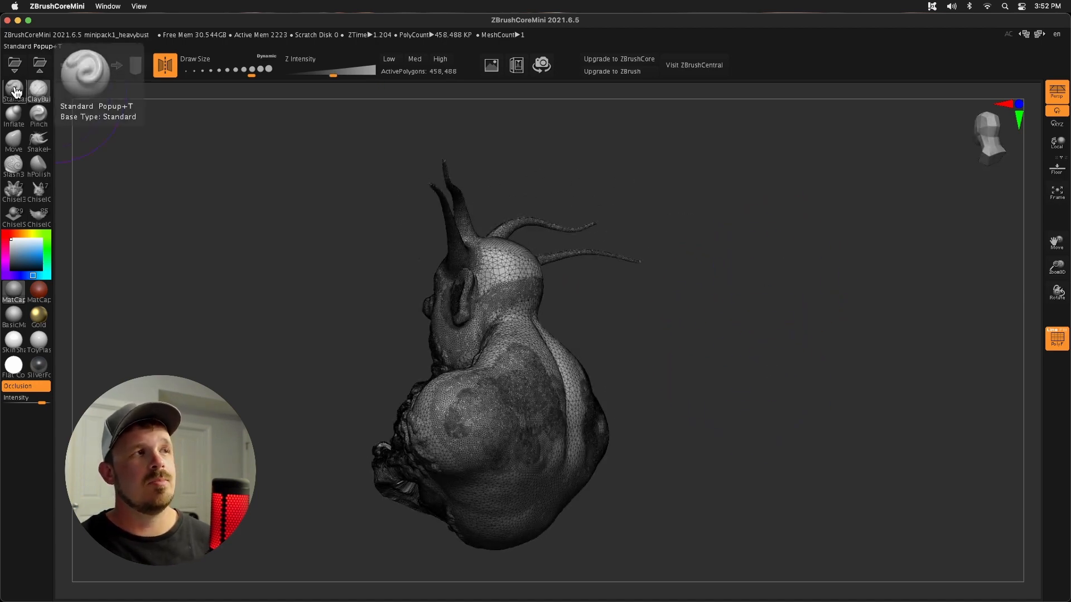
- Choose the Standard brush and display the wireframe over the whole bust in side view
left_click(15, 91)
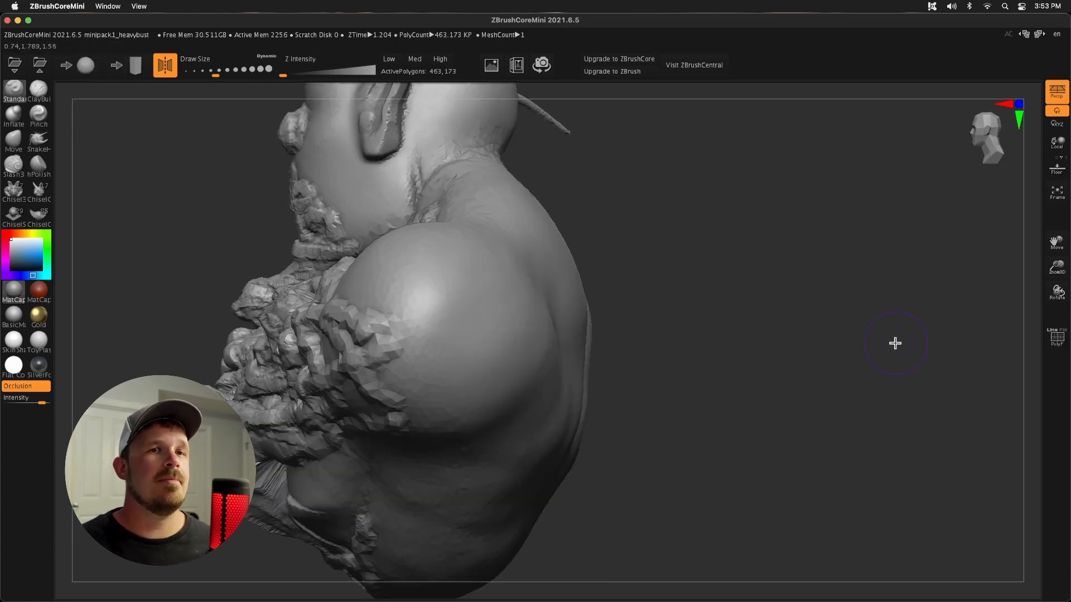
left_click(1057, 337)
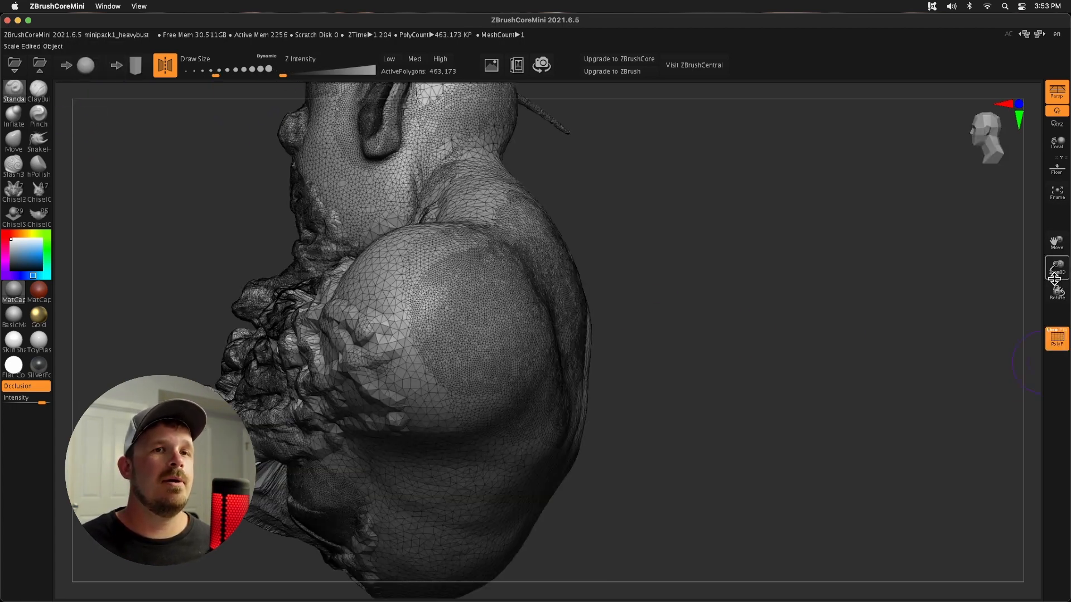
left_click_drag(1056, 270, 1044, 325)
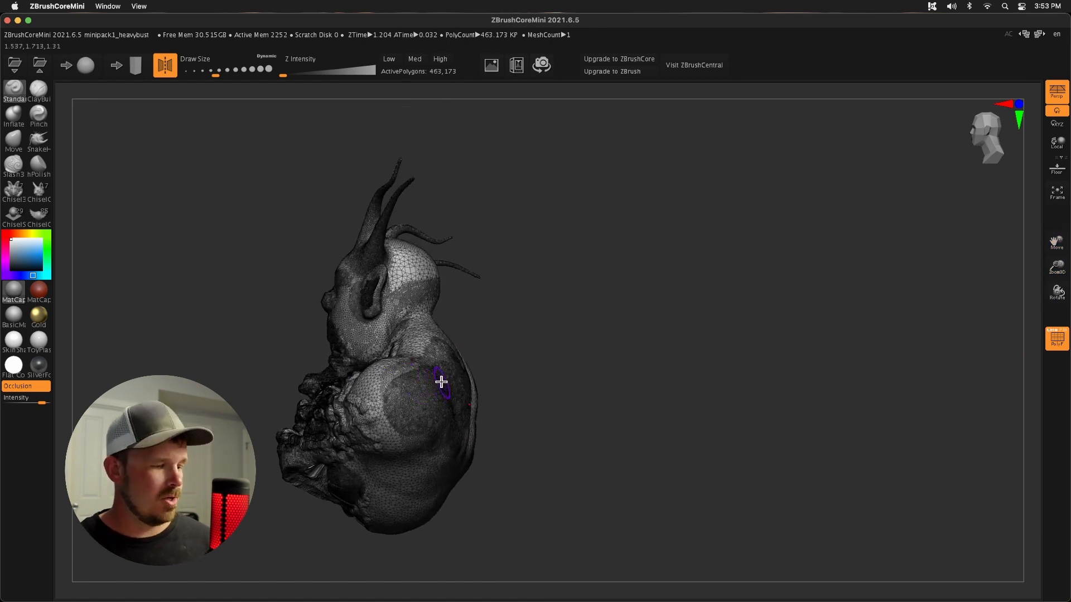
- Enlarge the Standard brush's Draw Size above 550 and stroke down the upper back to lower its polygon density
key("s")
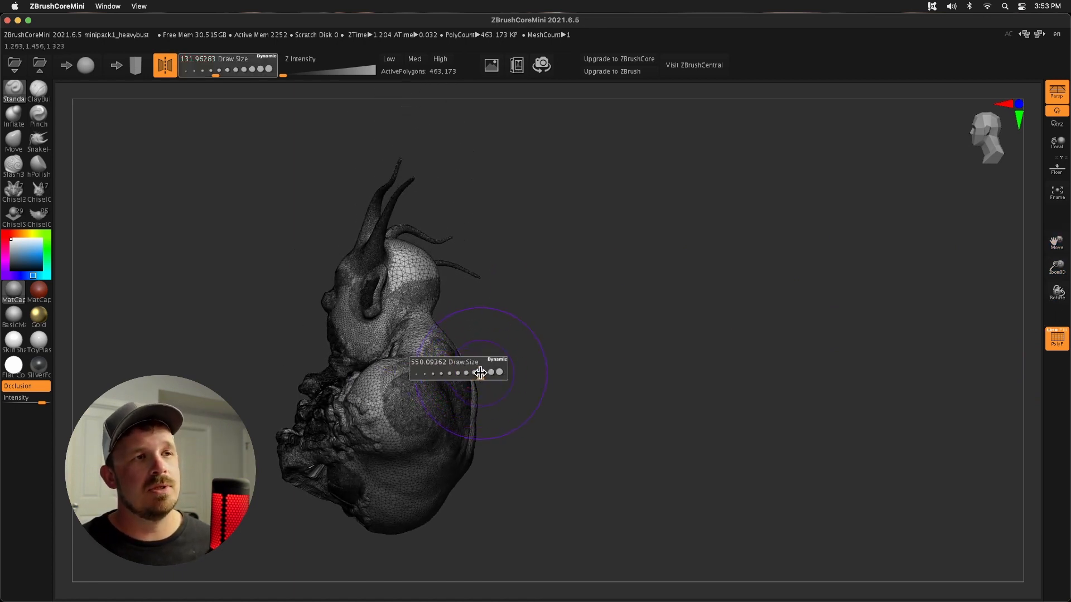
left_click_drag(486, 373, 487, 373)
left_click_drag(564, 353, 530, 353)
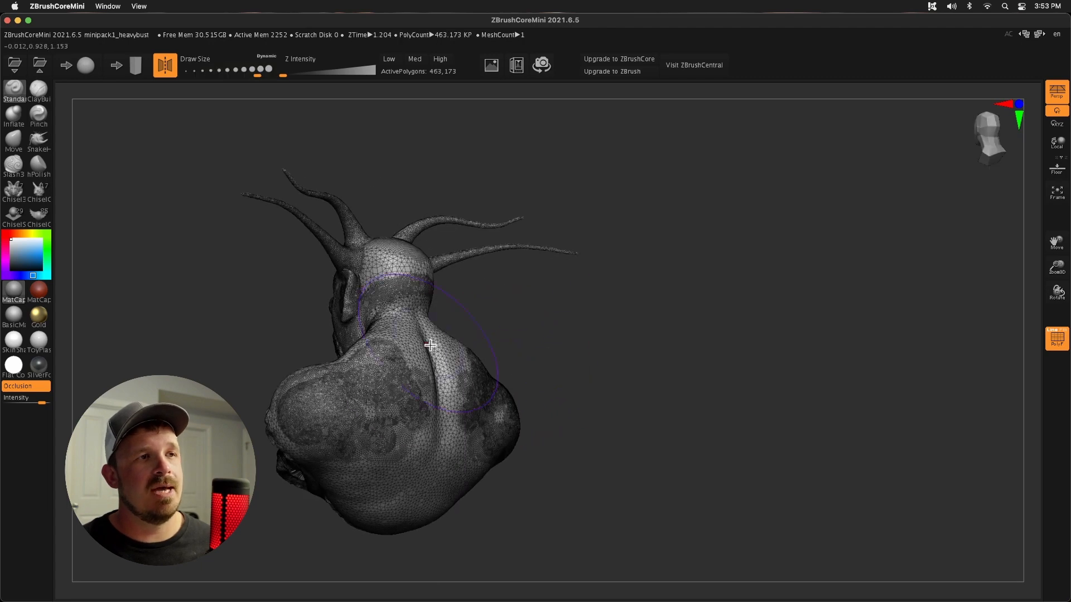
mouse_move(402, 367)
left_mouse_down()
mouse_move(390, 423)
mouse_move(424, 450)
mouse_move(438, 388)
mouse_move(419, 373)
mouse_move(390, 402)
mouse_move(405, 421)
left_mouse_up()
- Enlarge the brush further and smooth the lower back to thin out its polygons
key("s")
mouse_move(541, 346)
left_mouse_down()
mouse_move(571, 349)
mouse_move(525, 353)
left_mouse_up()
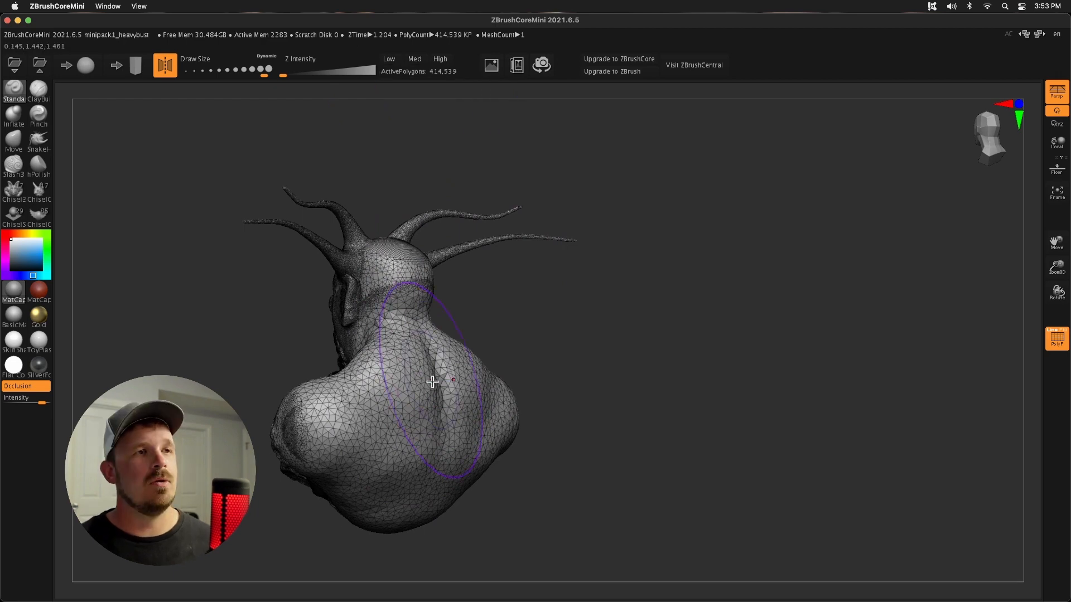
mouse_move(408, 441)
left_mouse_down("shift")
mouse_move(435, 411)
mouse_move(415, 466)
left_mouse_up("shift")
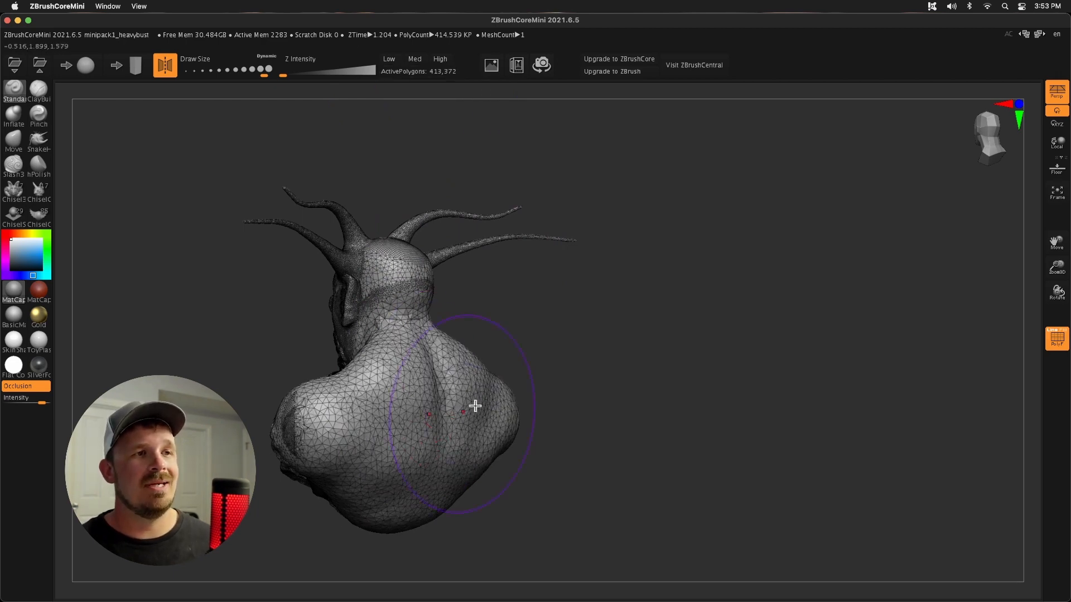